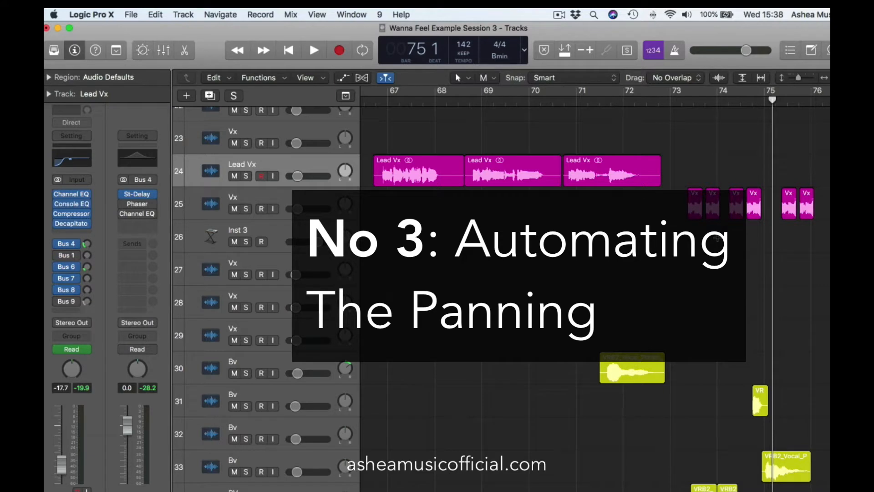
- Set the cycle range from bar 73 to about bar 82 and select Vx track 25
scroll(717, 237, "right", 5)
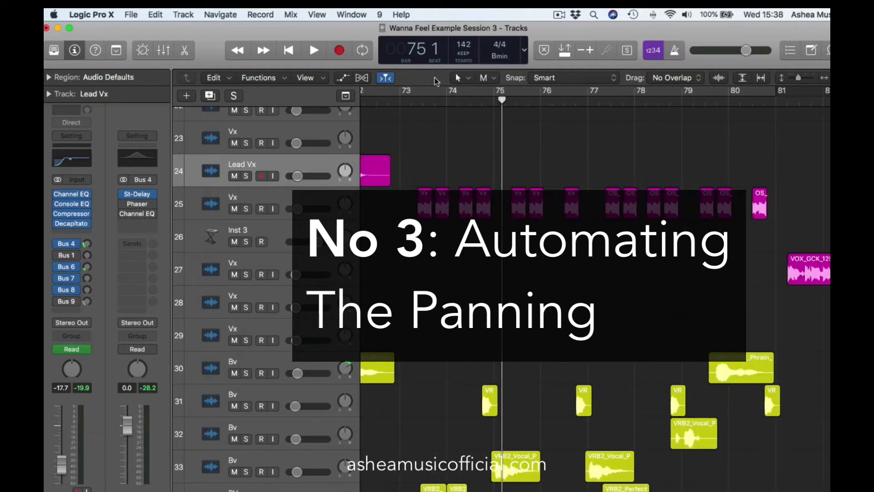
left_click_drag(403, 95, 728, 184)
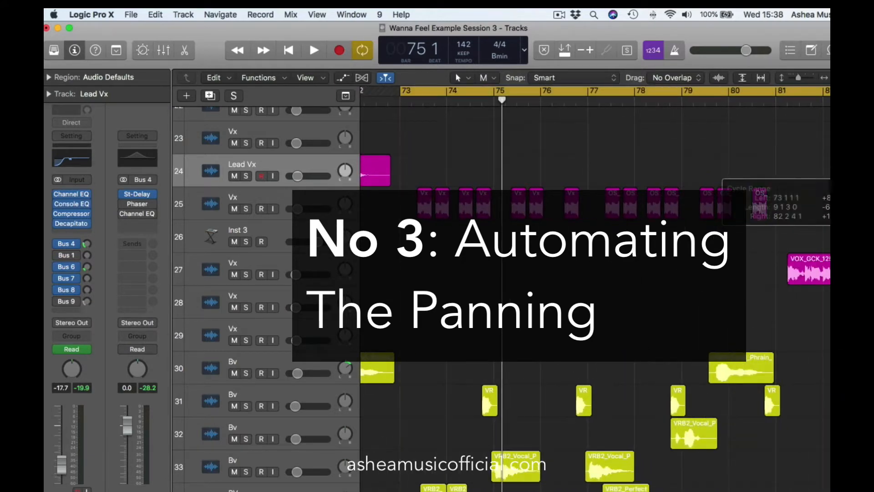
left_click(304, 200)
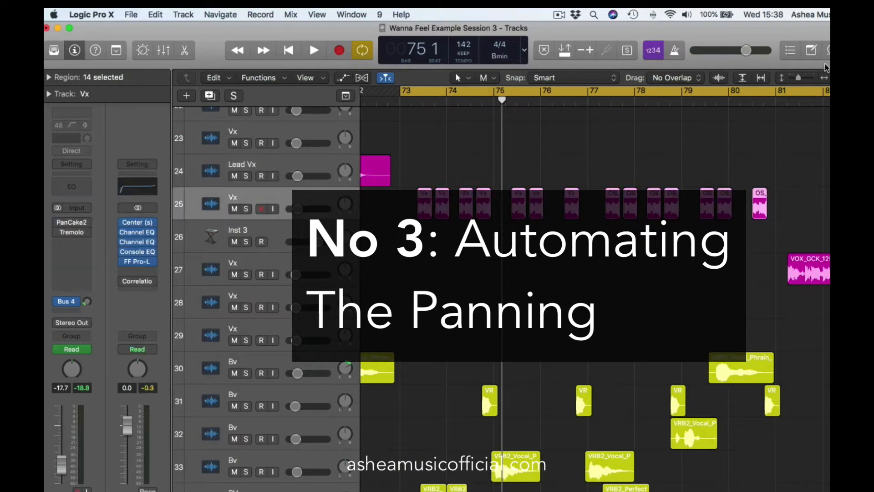
scroll(419, 255, "up", 5)
scroll(419, 255, "down", 12)
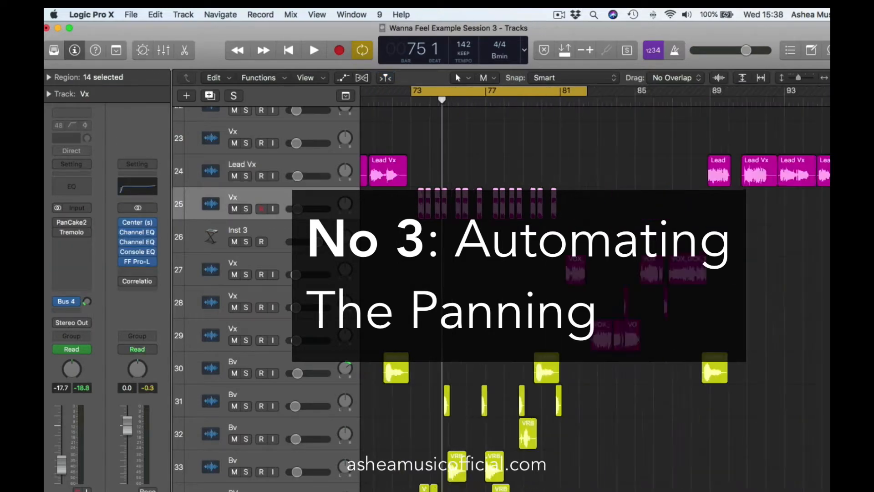
scroll(419, 255, "up", 2)
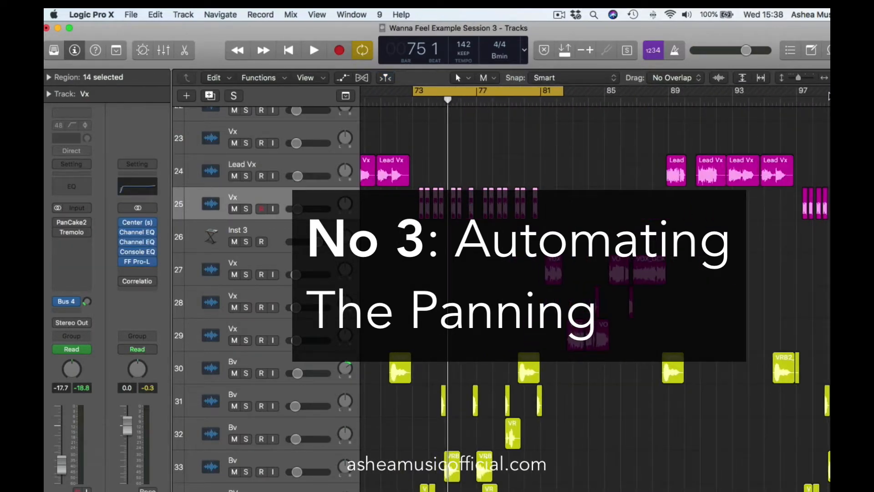
scroll(740, 207, "up", 4)
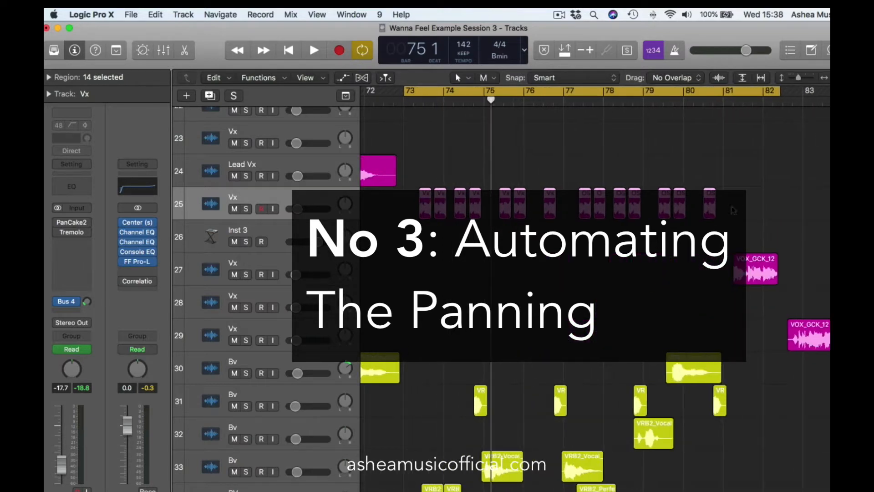
scroll(731, 207, "up", 1)
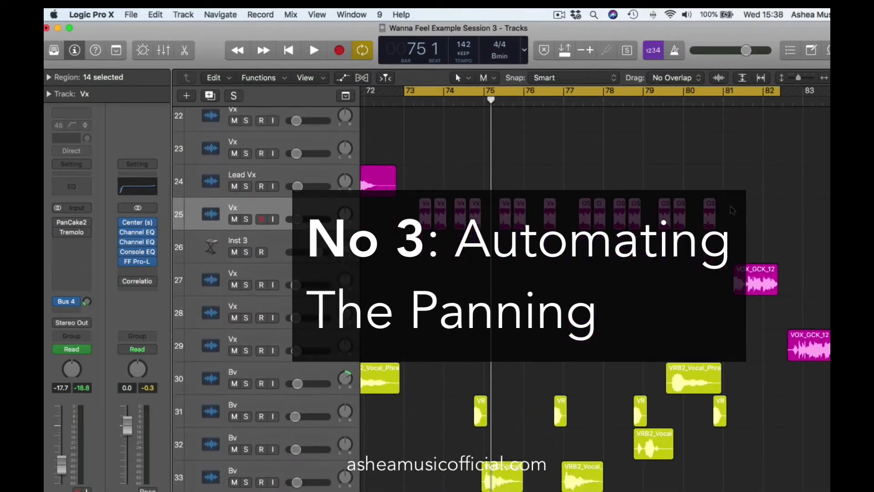
scroll(732, 210, "down", 1)
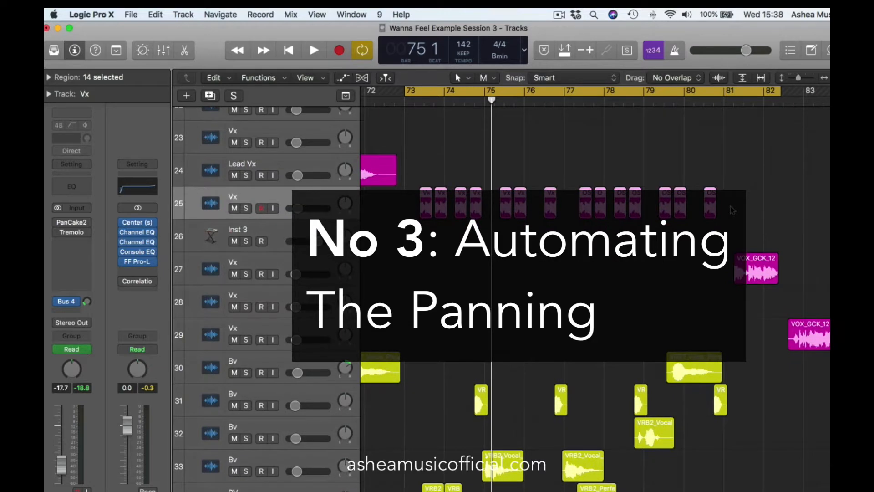
scroll(732, 210, "down", 2)
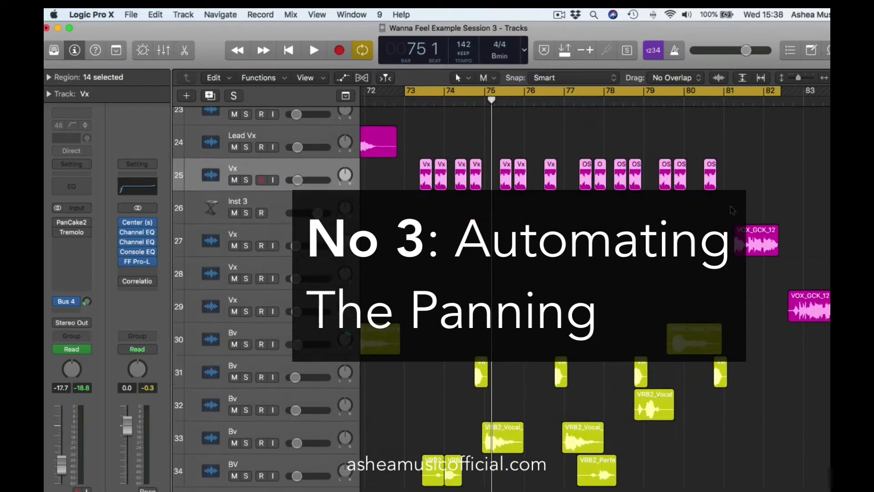
scroll(732, 210, "left", 1)
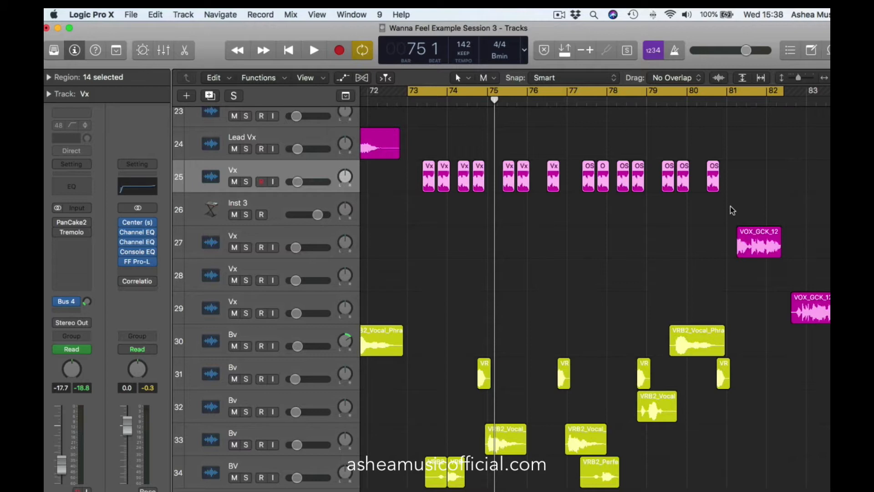
- Try panning the swell effect on Fx track 16 to either side of centre
scroll(676, 222, "up", 15)
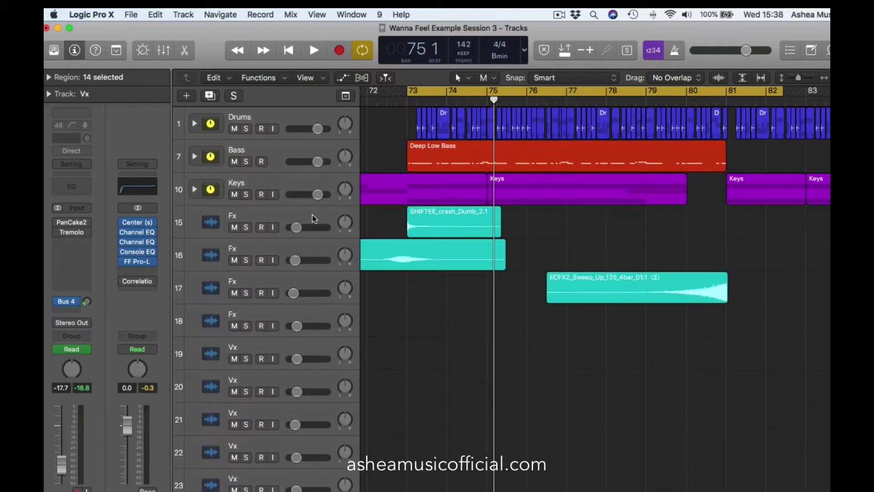
left_click(312, 218)
left_click(321, 250)
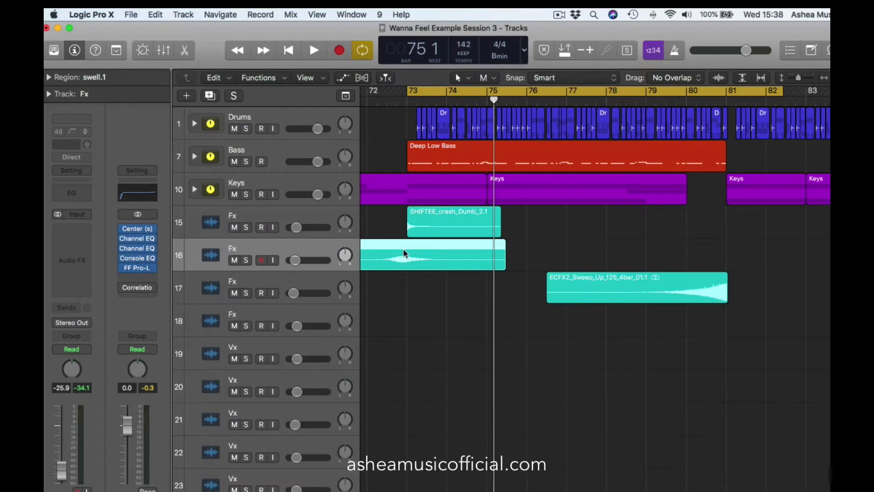
left_click_drag(71, 369, 72, 343)
left_click_drag(71, 369, 72, 382)
- Select Vx track 25, show track automation and expand the track's automation lanes
scroll(518, 295, "down", 15)
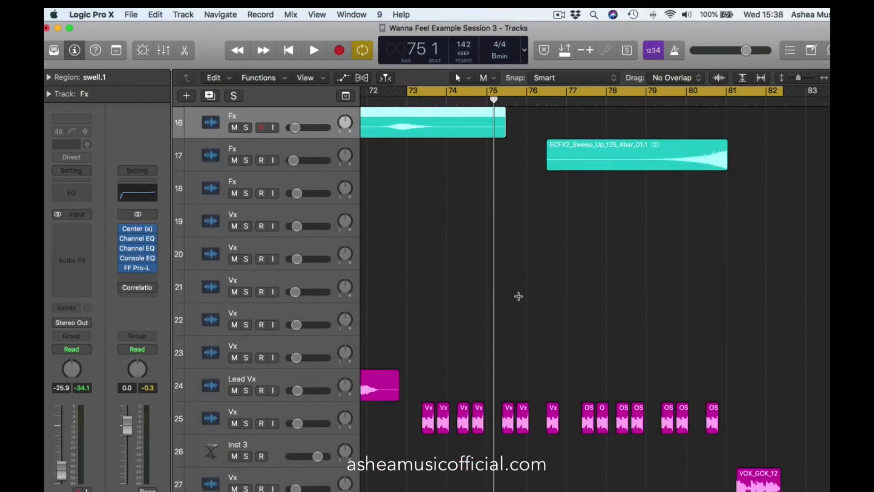
left_click_drag(799, 75, 799, 77)
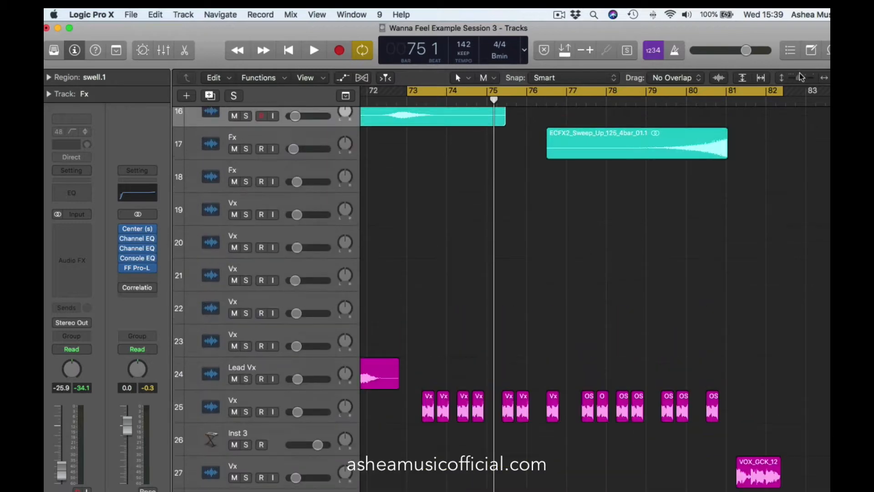
scroll(607, 197, "down", 5)
left_click_drag(842, 78, 840, 77)
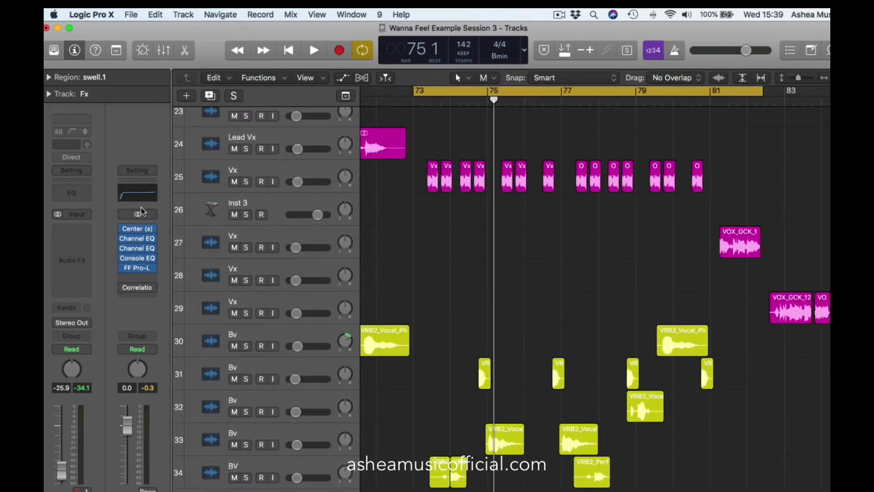
left_click(201, 179)
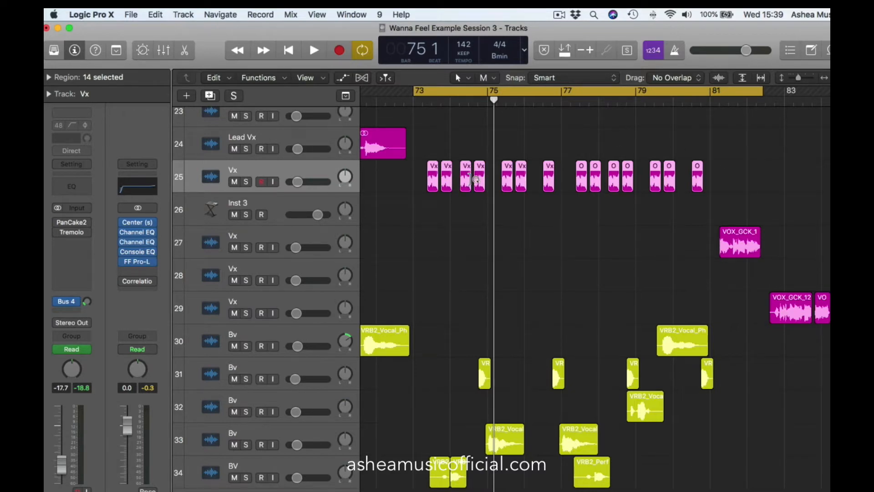
scroll(596, 296, "up", 3)
scroll(596, 296, "down", 1)
key("a")
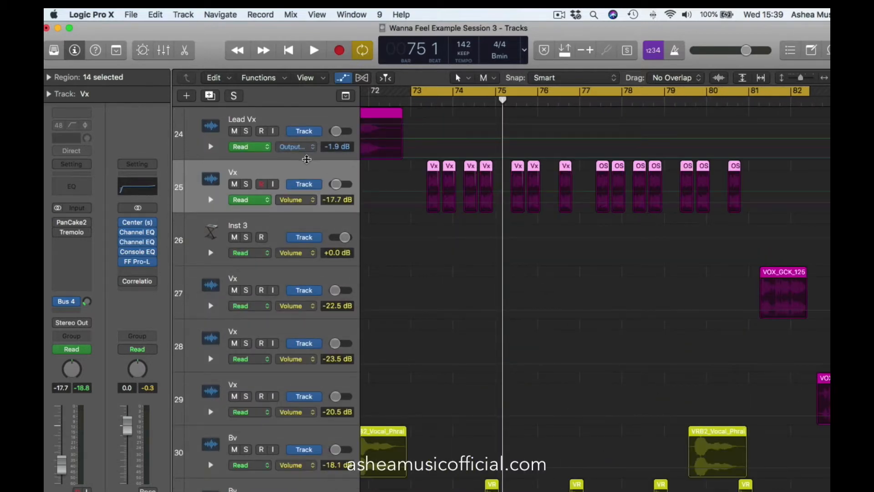
left_click(211, 200)
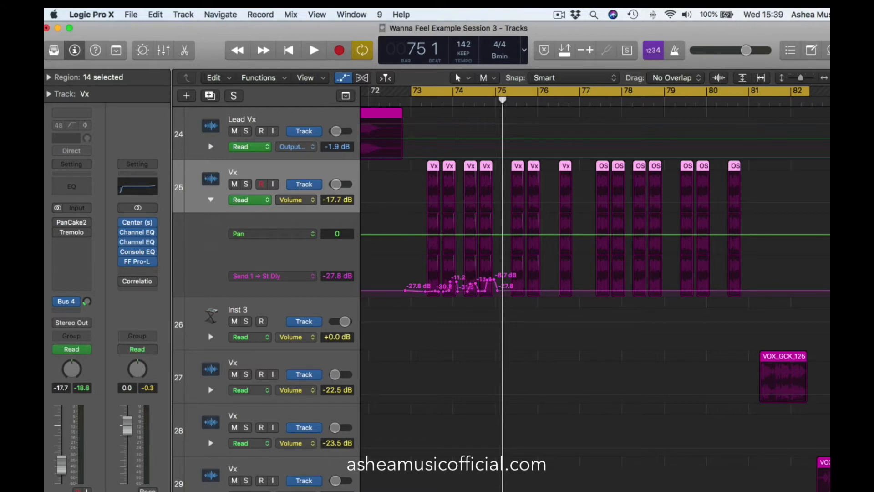
- Assign absolute Pan as the parameter of the first automation lane below Vx track 25
left_click_drag(840, 78, 847, 78)
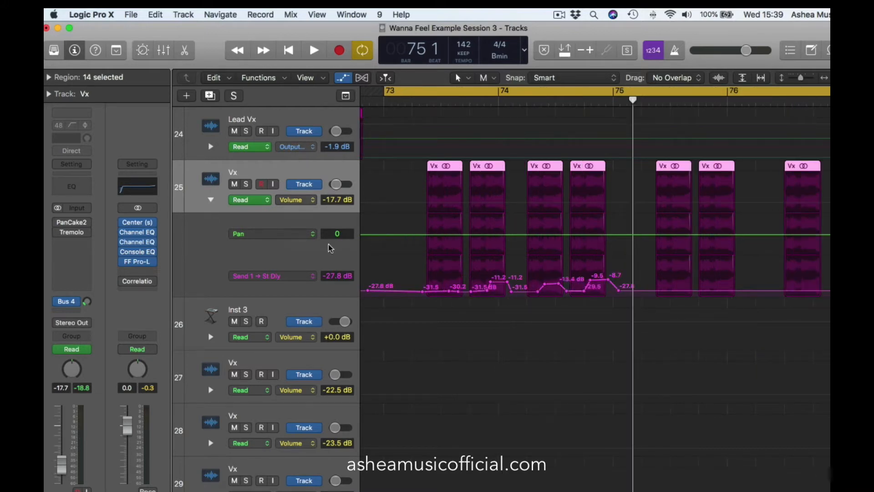
left_click(288, 236)
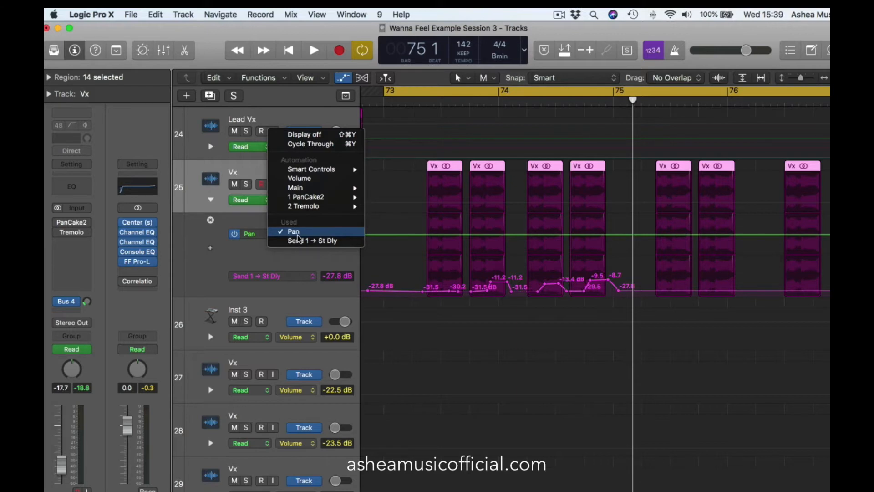
mouse_move(324, 191)
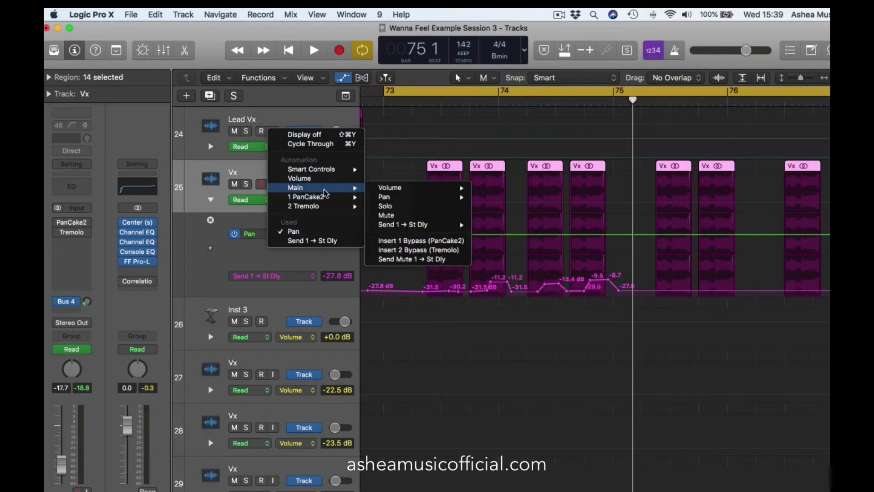
mouse_move(391, 197)
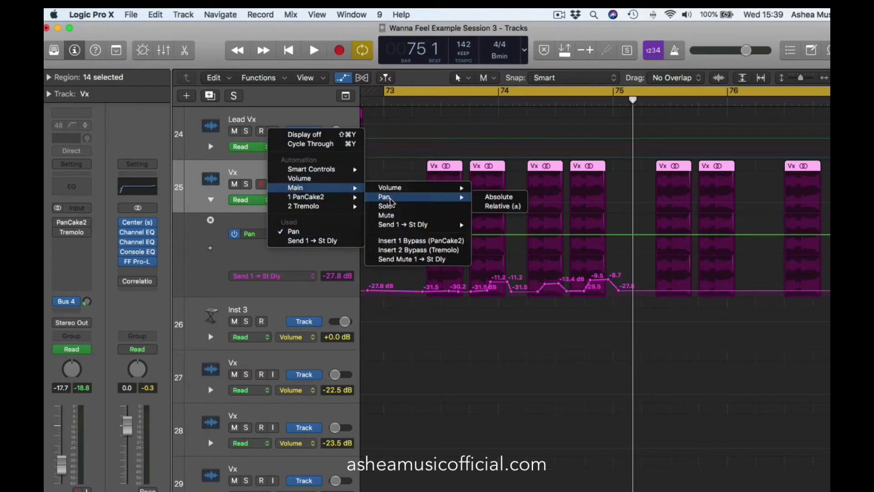
left_click(488, 200)
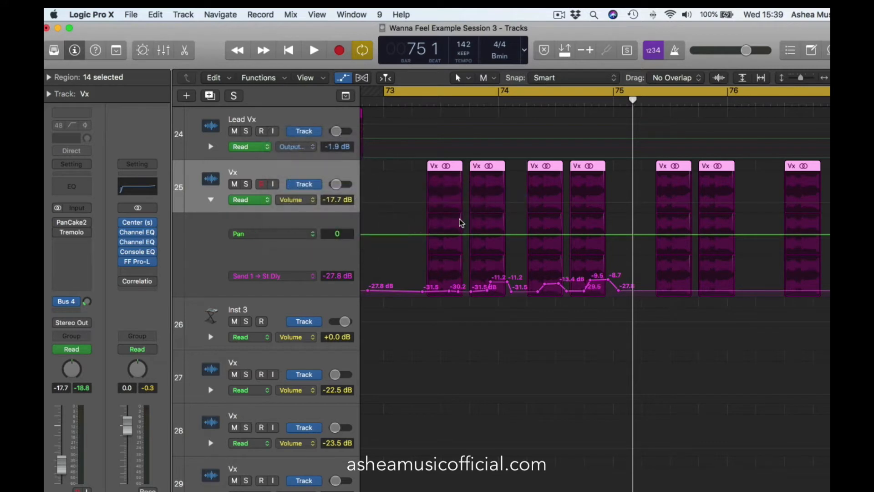
- Add pan automation around the first Vx region, moving from 0 to -35 at its start and back to 0 at its end
left_click(413, 236)
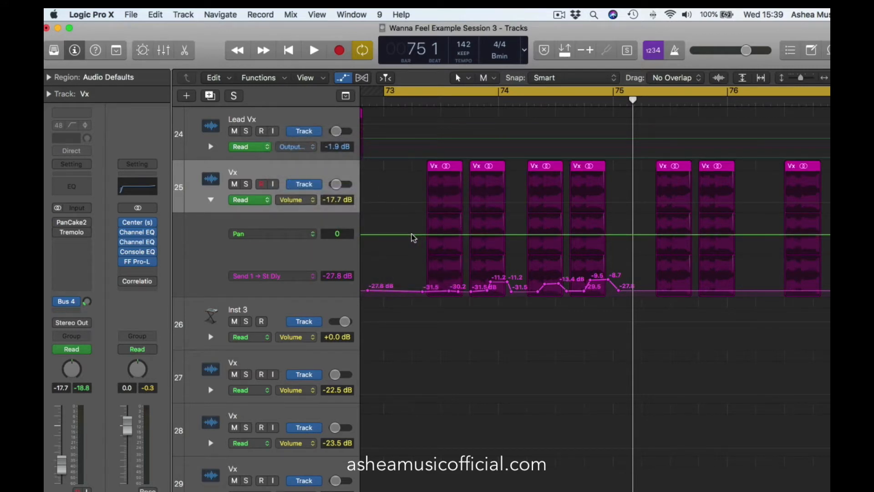
left_click(422, 234)
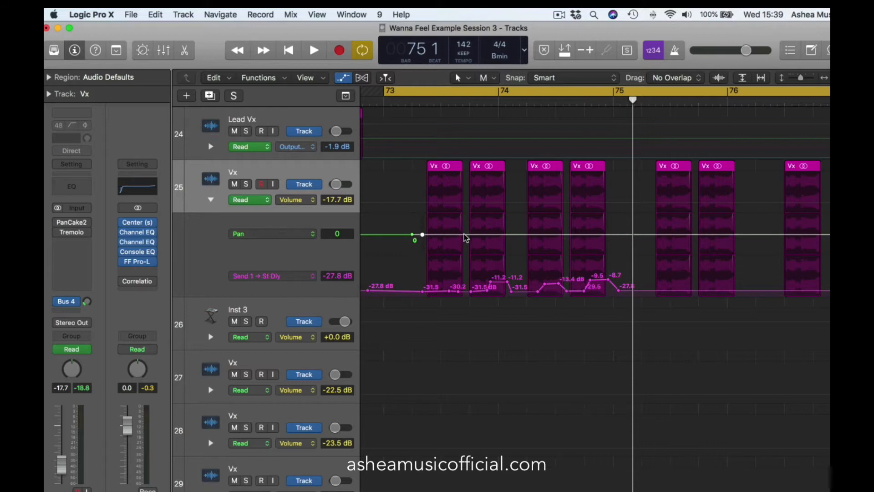
left_click(461, 235)
left_click(462, 235)
left_click_drag(423, 234, 422, 215)
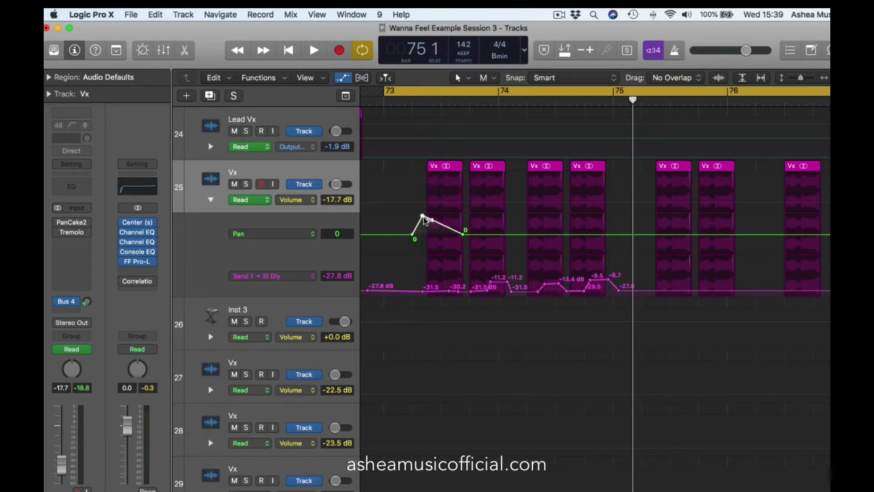
left_click_drag(413, 102, 462, 113)
left_click_drag(422, 216, 422, 224)
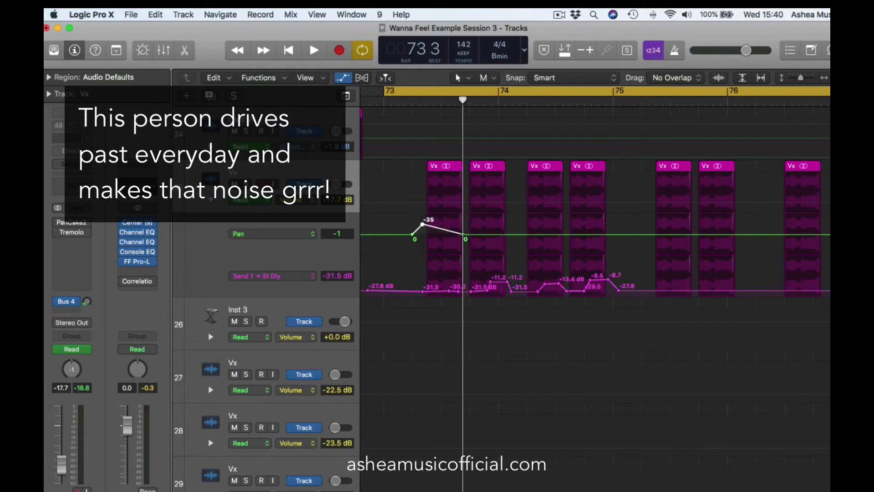
- Automate the second Vx region's pan to reach +38 near its end and return to 0 just after it
left_click(463, 235)
left_click(508, 235)
left_click(501, 235)
left_click_drag(502, 235, 501, 246)
- Automate the third Vx region's pan from -27 at its start through +19 to +57 at its end, then back to 0
left_click(527, 235)
left_click(564, 234)
left_click_drag(526, 235, 562, 251)
left_click(545, 230)
left_click(574, 235)
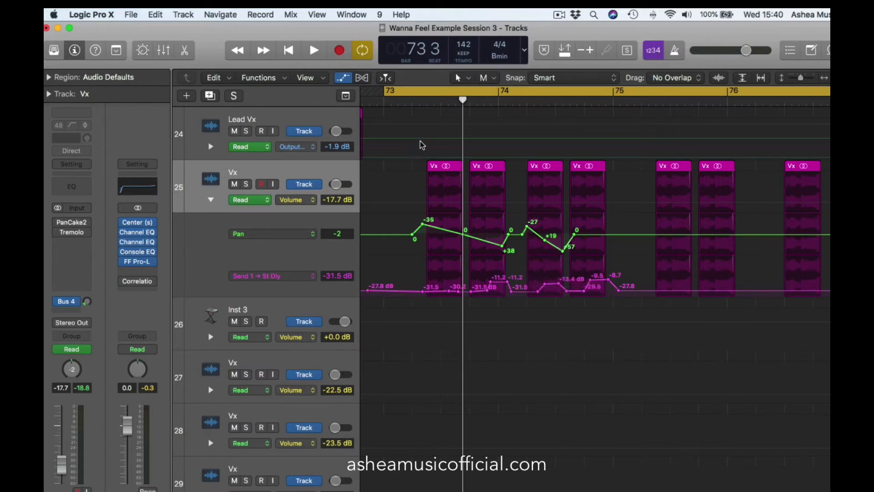
- Automate the fourth Vx region's pan to peak at -40 and return to 0, and add centred pan points around the fifth region
left_click_drag(426, 102, 614, 186)
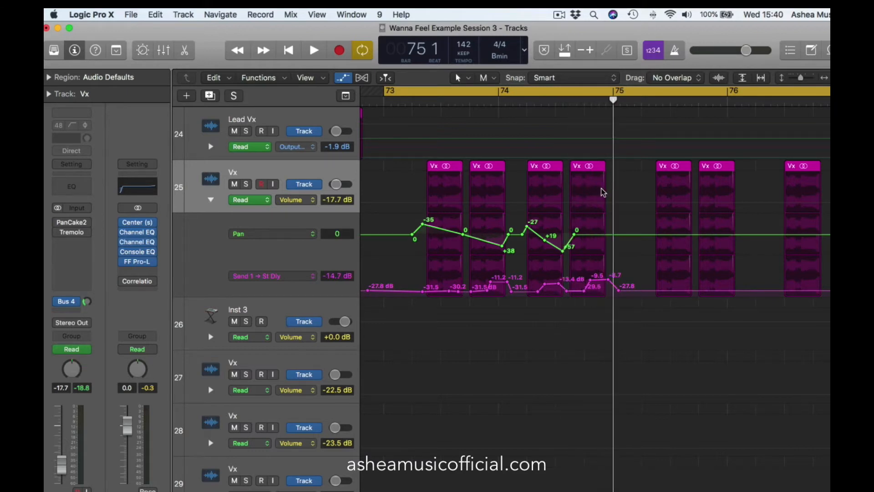
left_click(655, 235)
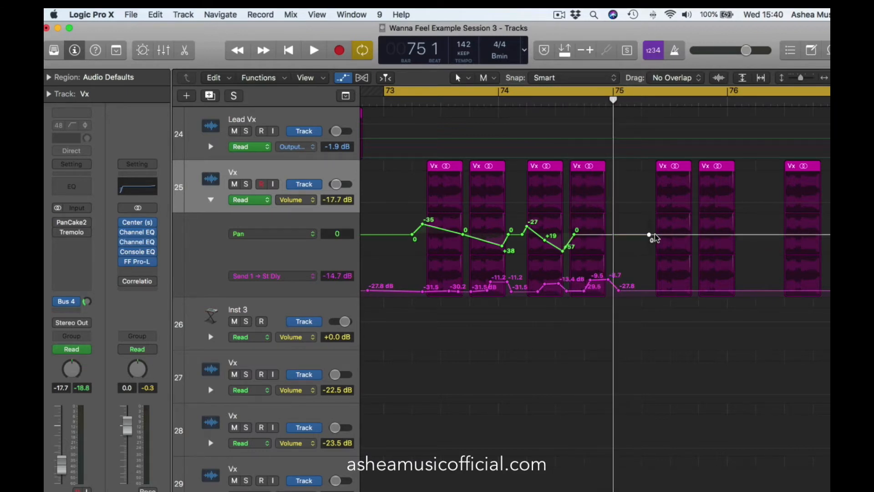
left_click(692, 235)
left_click(592, 235)
left_click_drag(592, 234, 592, 222)
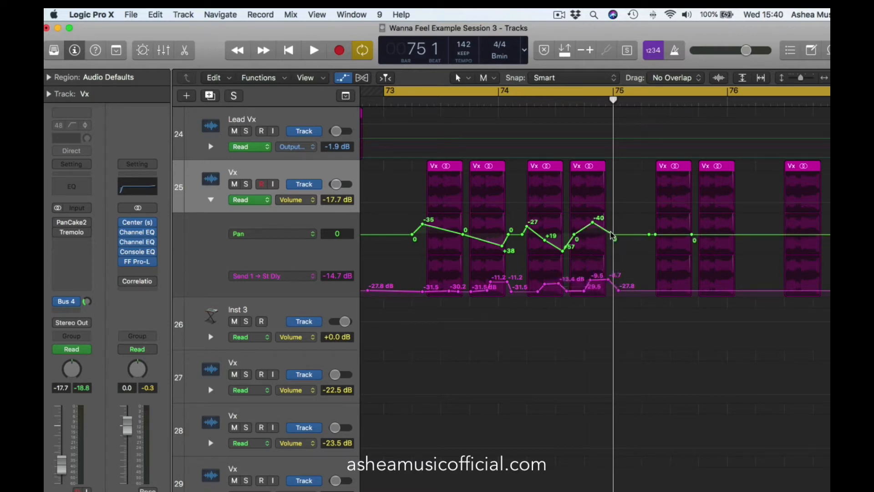
- Automate the fifth Vx region's pan from +40 at its start through 0 to -42 at its end, then back to 0
left_click(668, 235)
left_click_drag(654, 234, 691, 222)
left_click(699, 235)
left_click(691, 235)
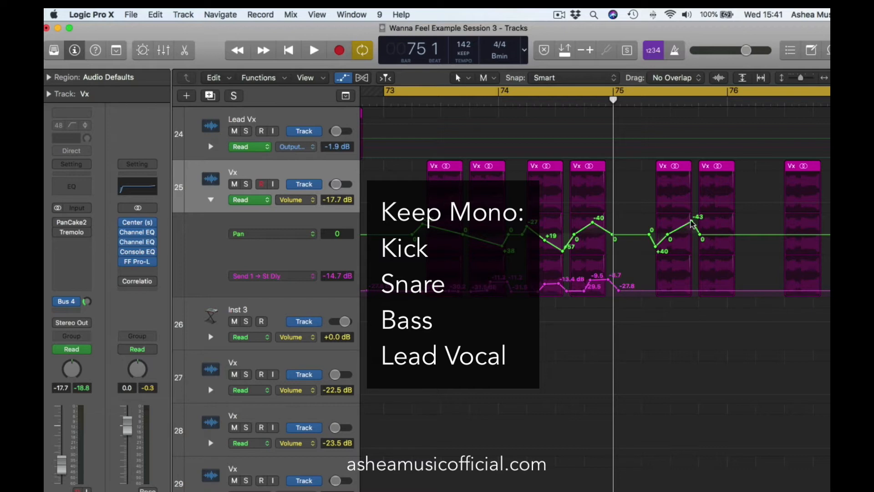
left_click_drag(691, 223, 691, 222)
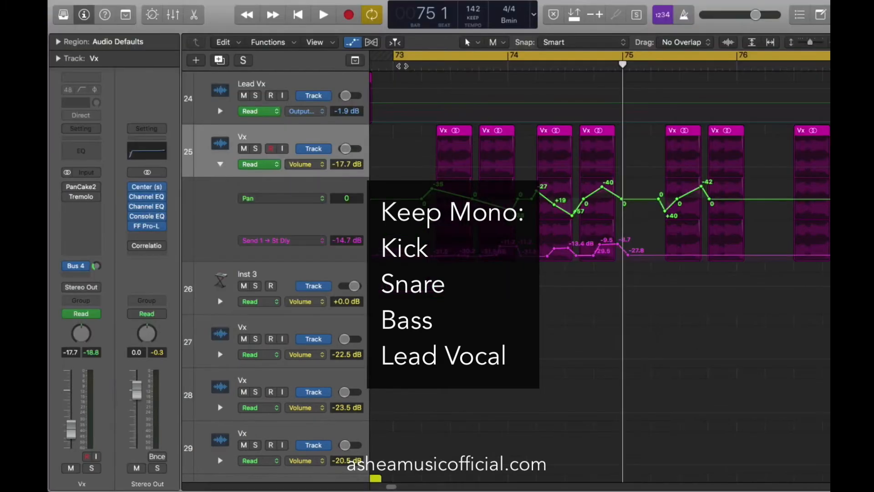
- Solo Vx track 25 and play the panned vocal chops from bar 73, then stop playback
left_click(257, 150)
left_click(392, 66)
key("space")
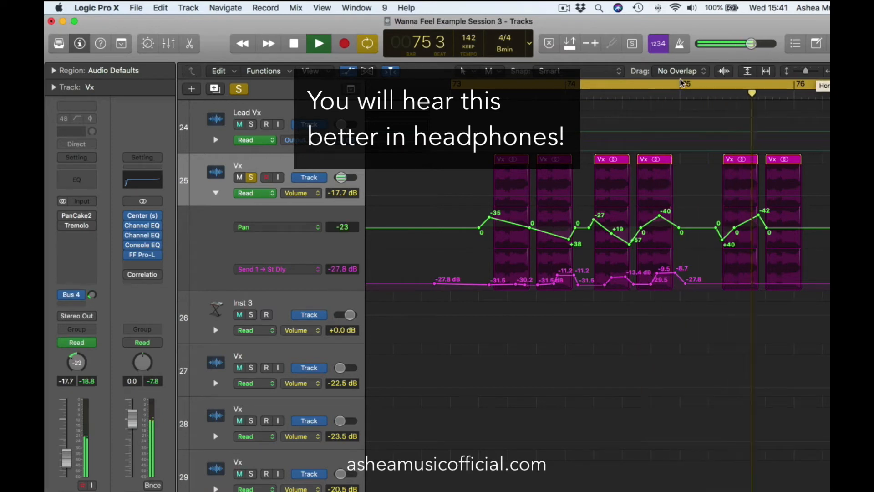
left_click(294, 44)
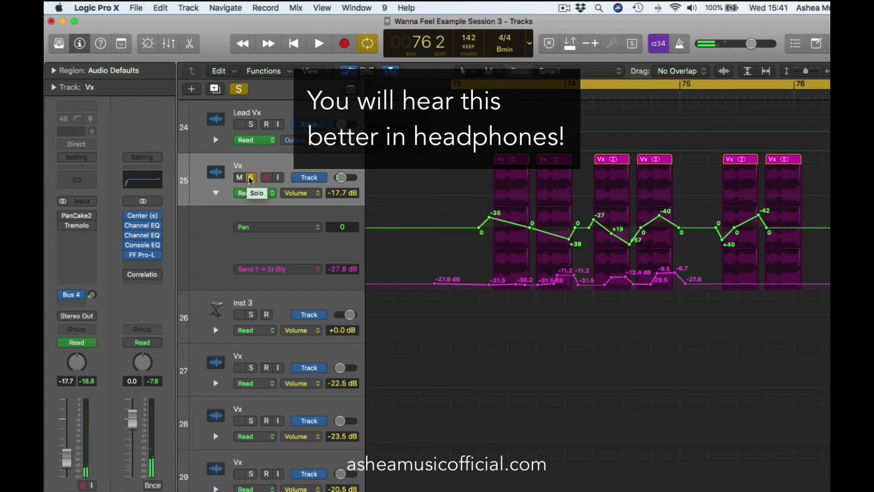
- Unsolo Vx track 25, play the panned vocal chops from bar 73 with the full mix, and stop playback
left_click(250, 178)
key("space")
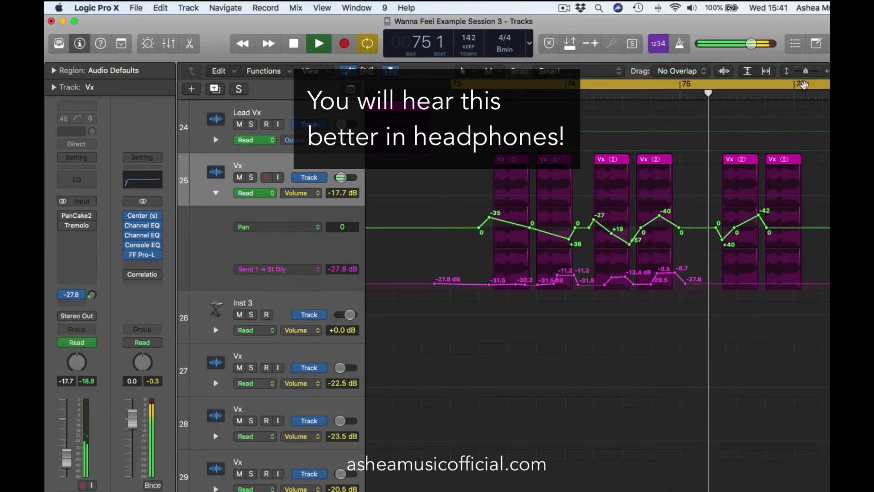
key("super+Left")
key("super+Left")
key("super+Left")
key("super+Left")
key("super+Left")
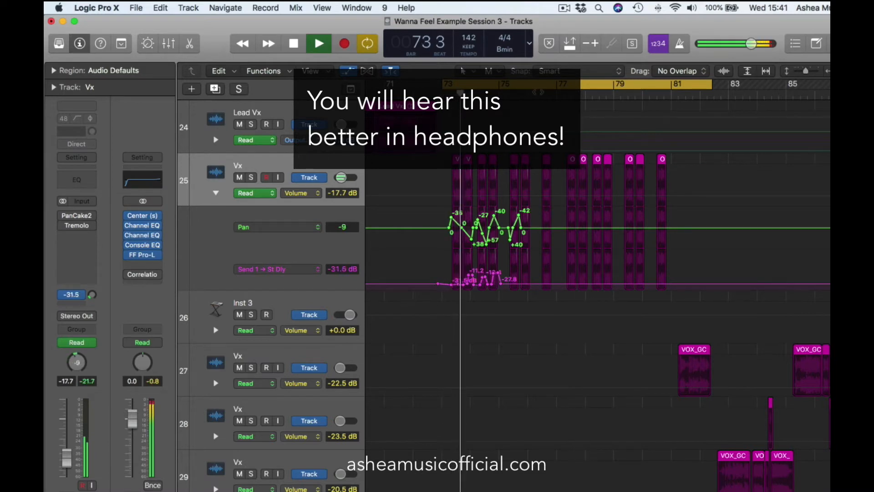
scroll(542, 94, "down", 1)
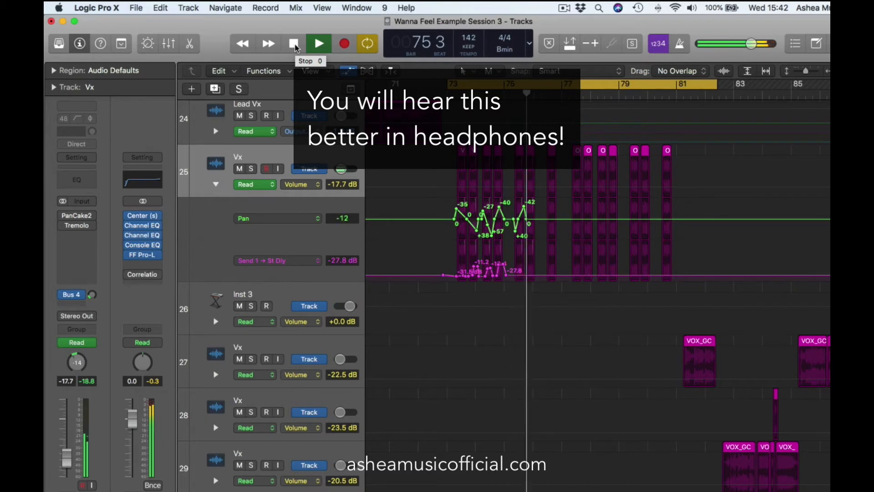
left_click(294, 45)
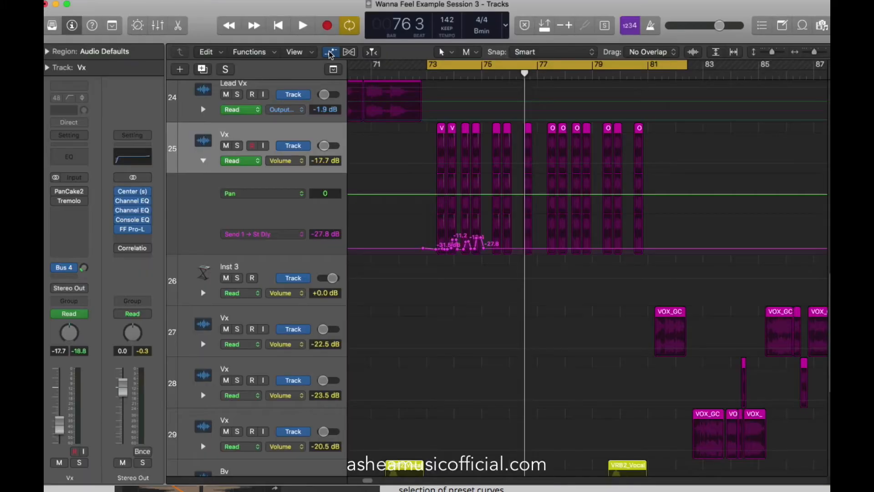
- Hide the track automation and insert the stereo Cableguys PanCake2 plug-in in the next free slot of Vx track 25
left_click(331, 52)
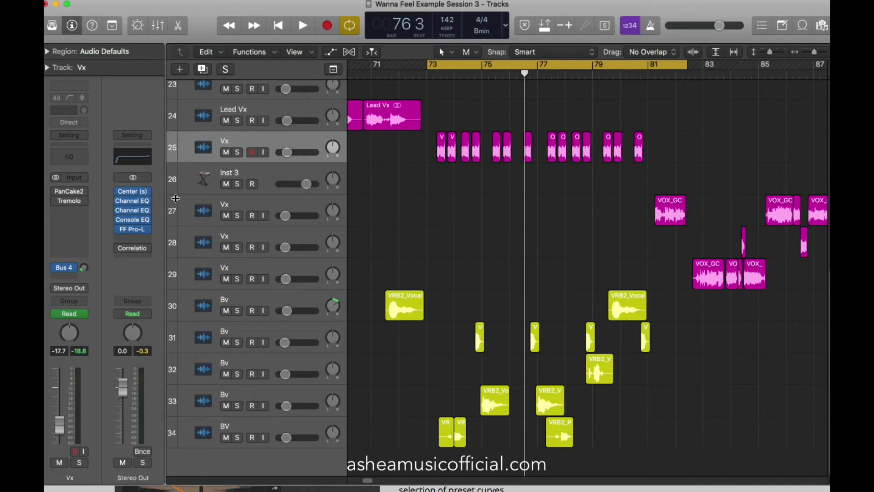
left_click(78, 214)
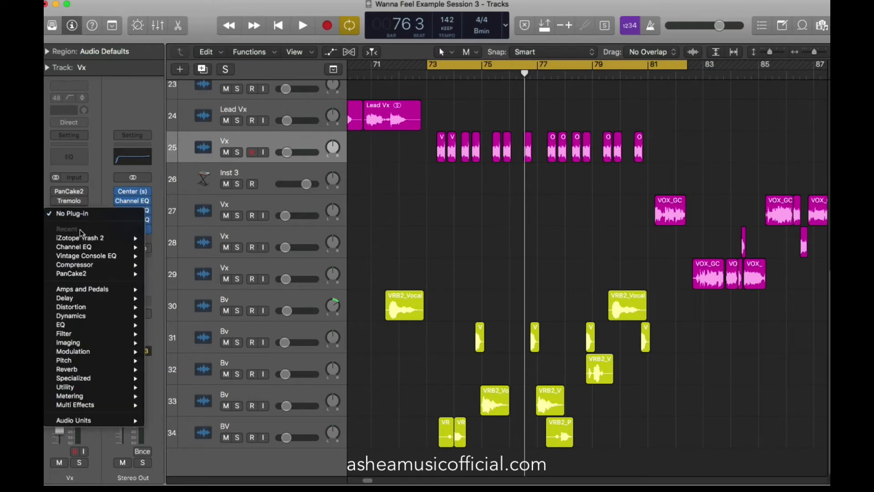
mouse_move(148, 417)
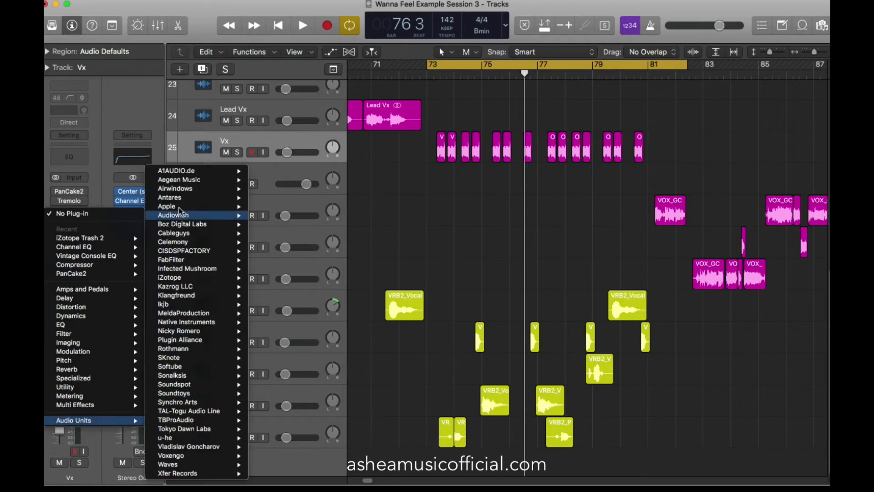
mouse_move(191, 233)
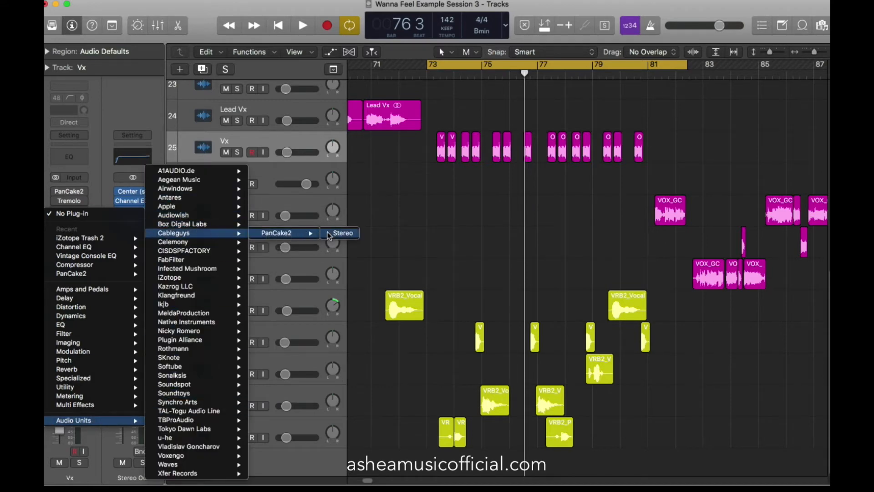
left_click(342, 233)
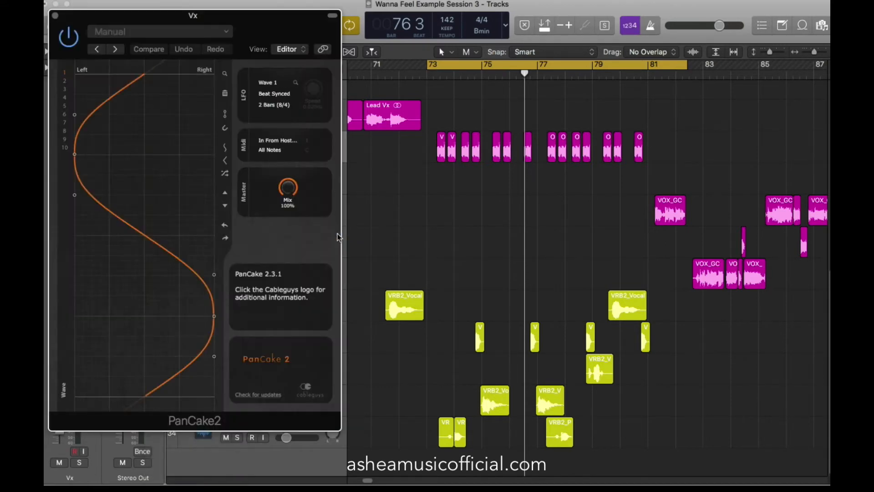
left_click_drag(280, 30, 730, 68)
left_click_drag(584, 14, 476, 14)
left_click_drag(551, 58, 559, 22)
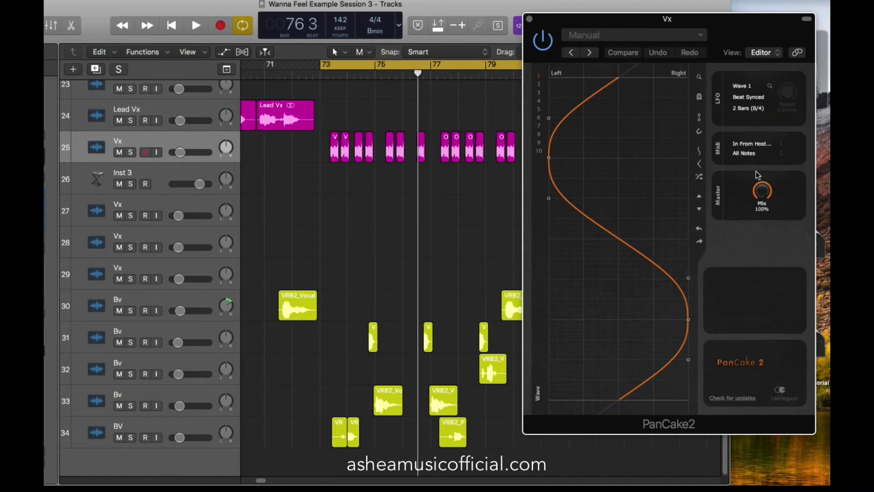
- Set the beat-synced LFO rate of PanCake2 to 1/2
left_click(772, 110)
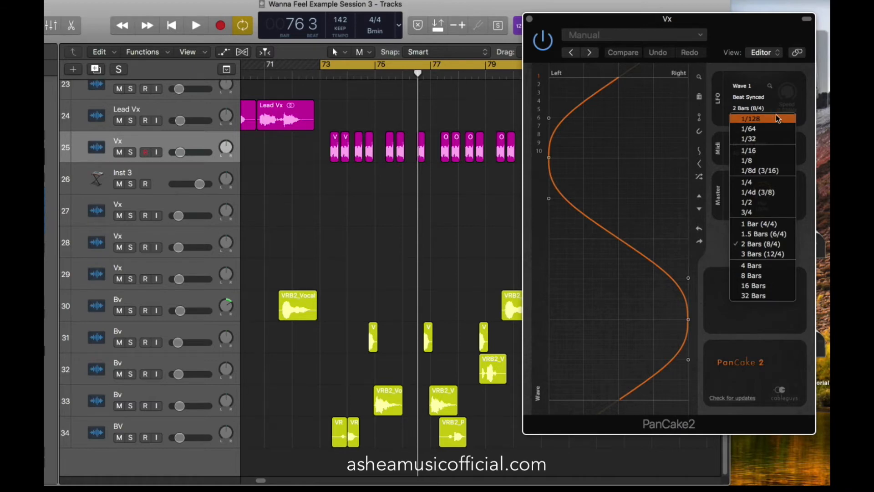
left_click_drag(725, 28, 541, 18)
left_click_drag(655, 13, 767, 13)
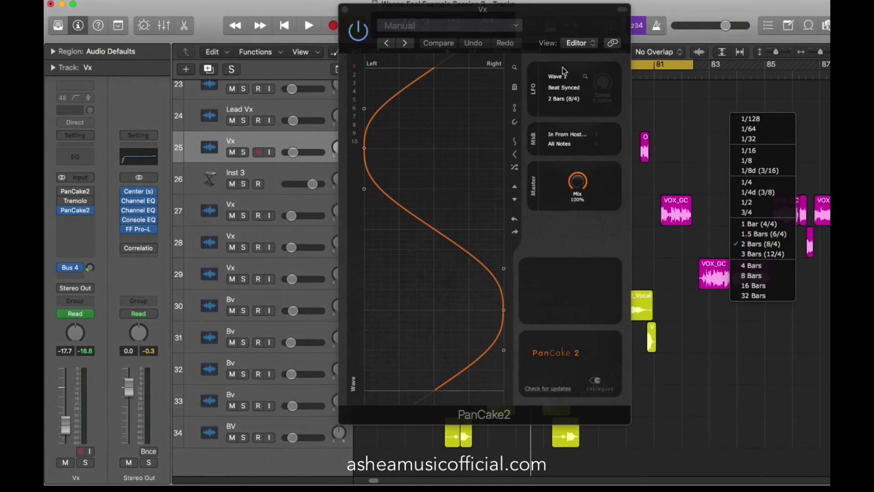
left_click_drag(551, 19, 667, 24)
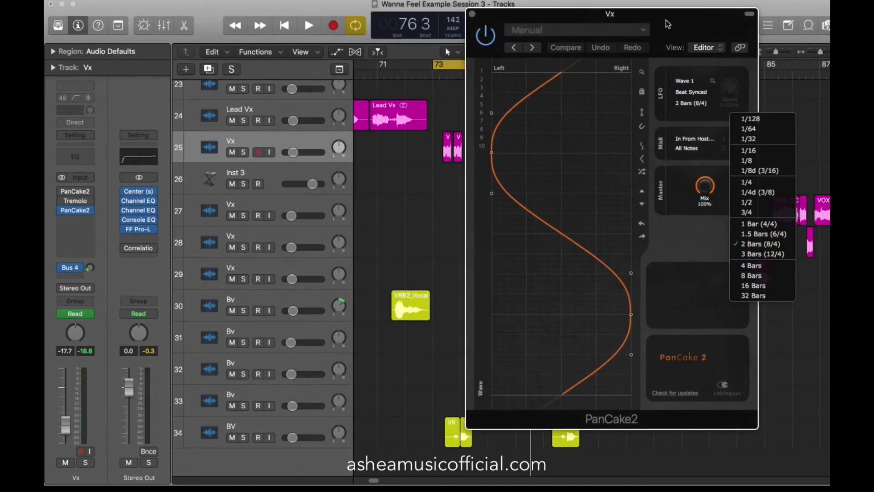
left_click(697, 134)
left_click(690, 103)
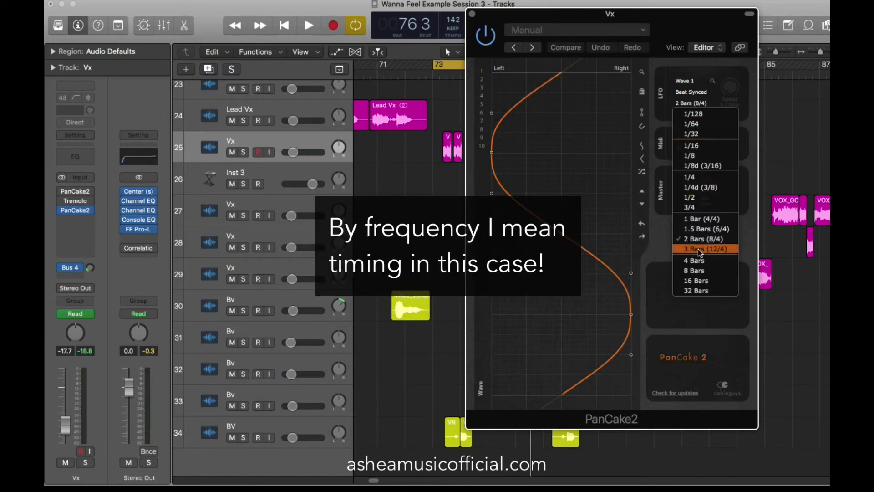
left_click(706, 198)
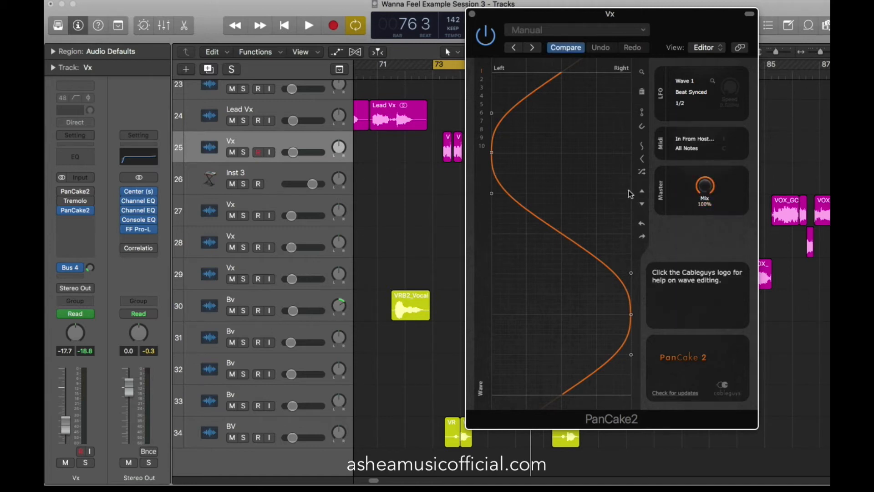
- Reshape the panning wave by pulling its left peak node just right of centre and two of its right-hand nodes inward near centre
left_click_drag(491, 152, 575, 154)
left_click_drag(631, 314, 556, 313)
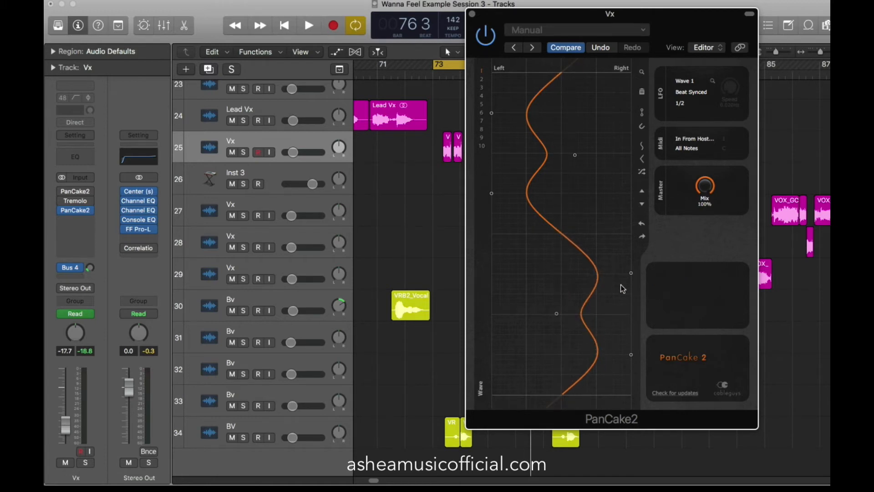
left_click_drag(631, 273, 577, 271)
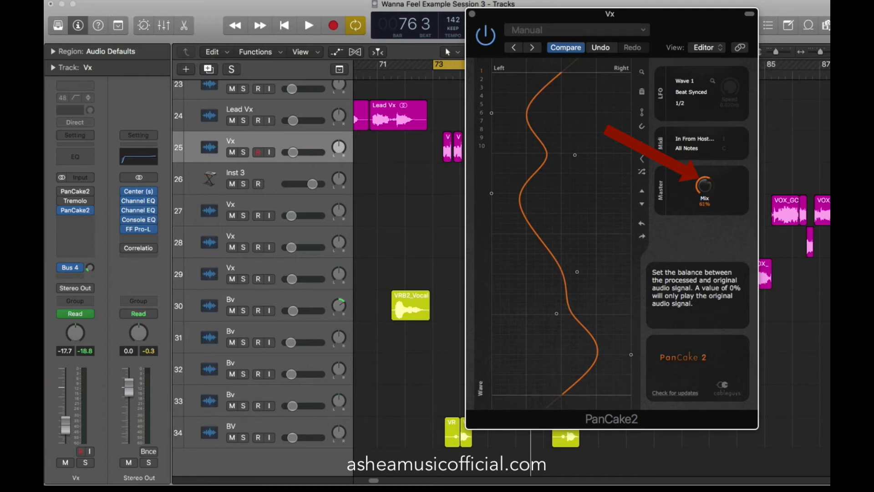
- Solo Vx track 25, set the PanCake2 mix to 100%, and start playing the vocal chops
left_click(244, 152)
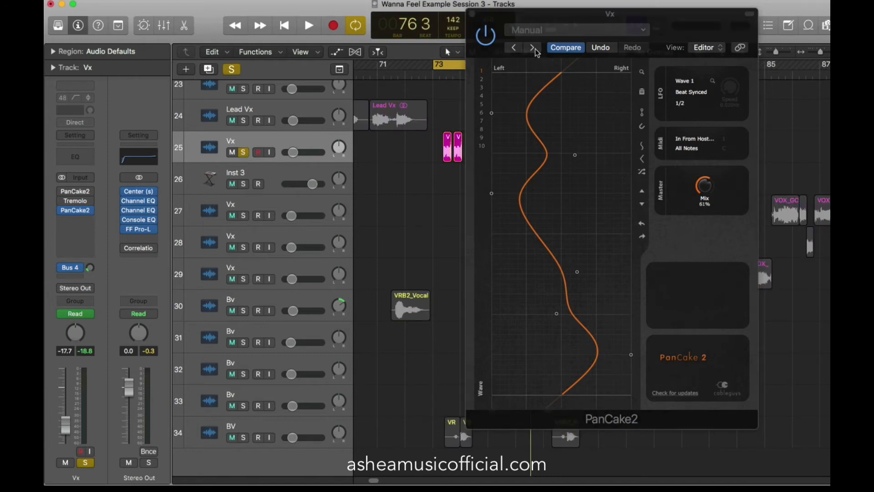
left_click_drag(530, 20, 542, 186)
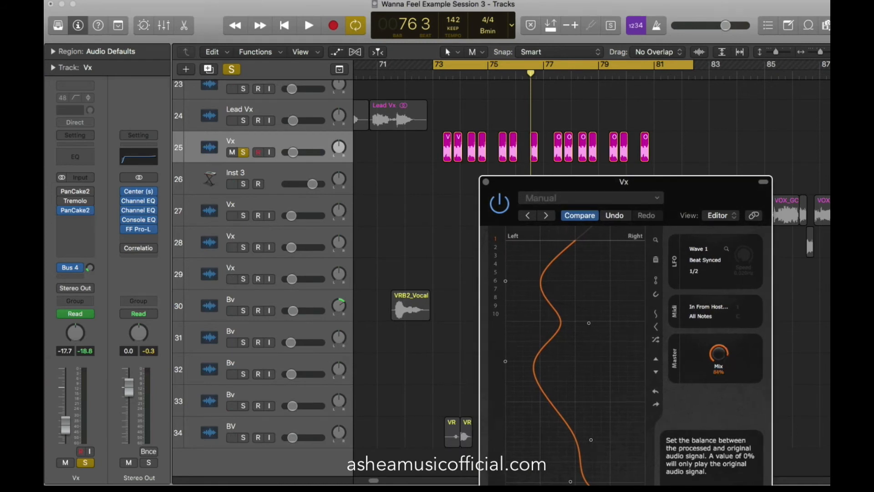
left_click_drag(718, 354, 719, 339)
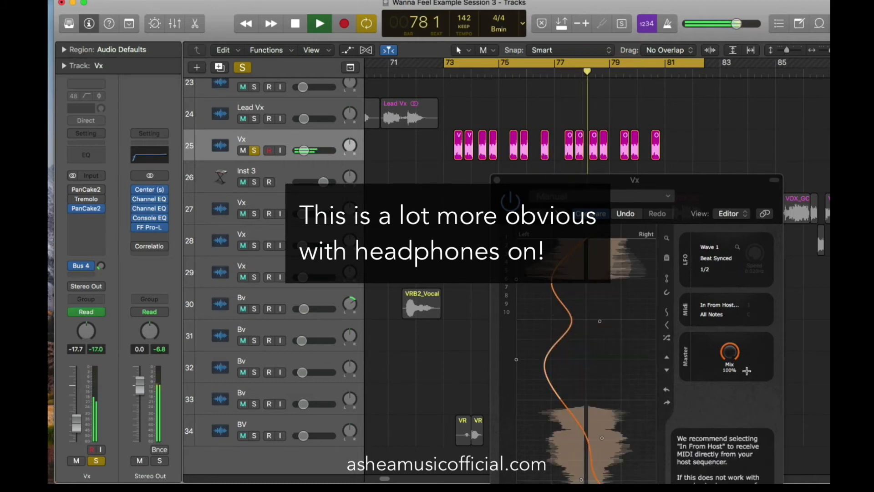
- Reshape the panning wave during playback with a sharp mid-cycle left peak, strong right peaks above and below it, and a smaller lower left bend
left_click_drag(688, 198, 683, 144)
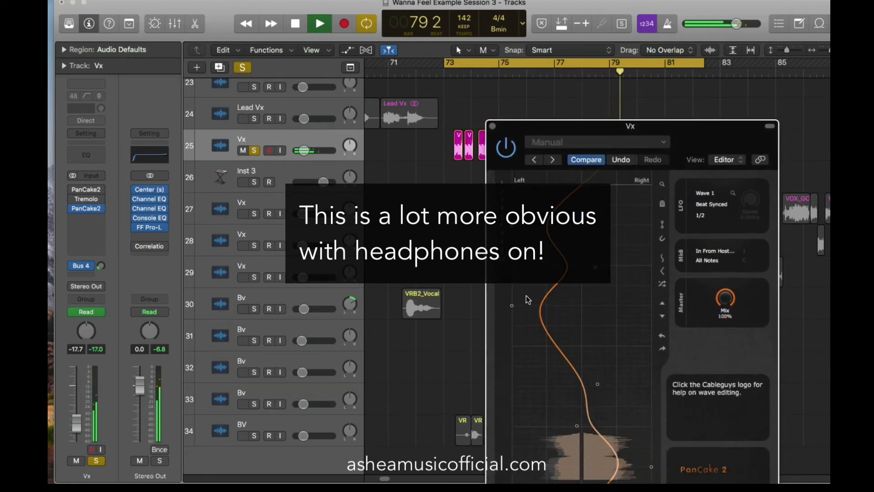
left_click(533, 306)
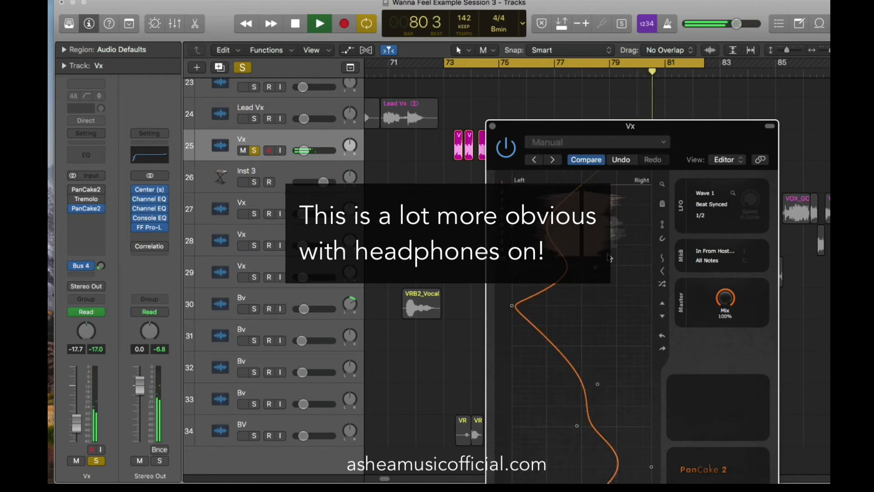
left_click_drag(611, 127, 609, 78)
left_click_drag(617, 418, 650, 415)
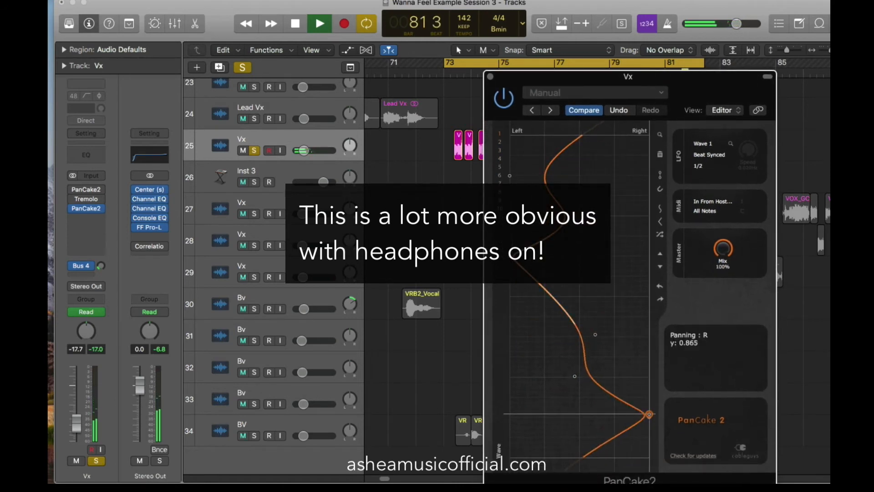
left_click_drag(582, 212, 649, 213)
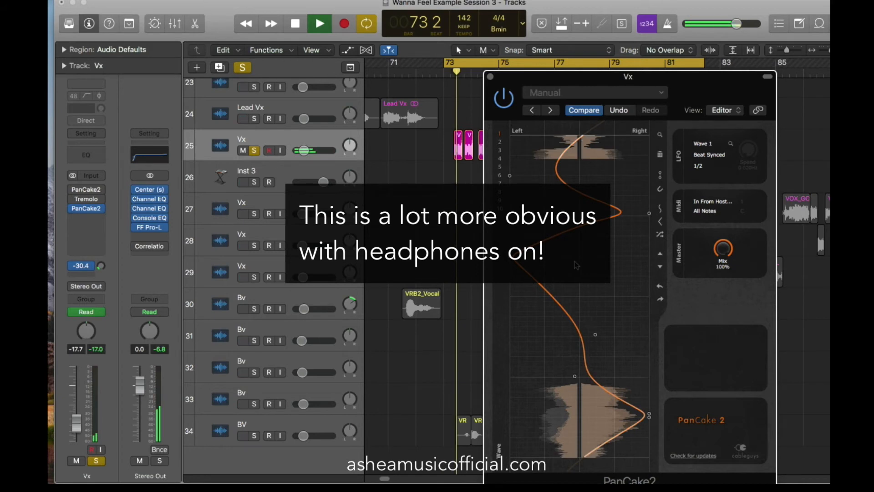
left_click_drag(585, 350, 526, 357)
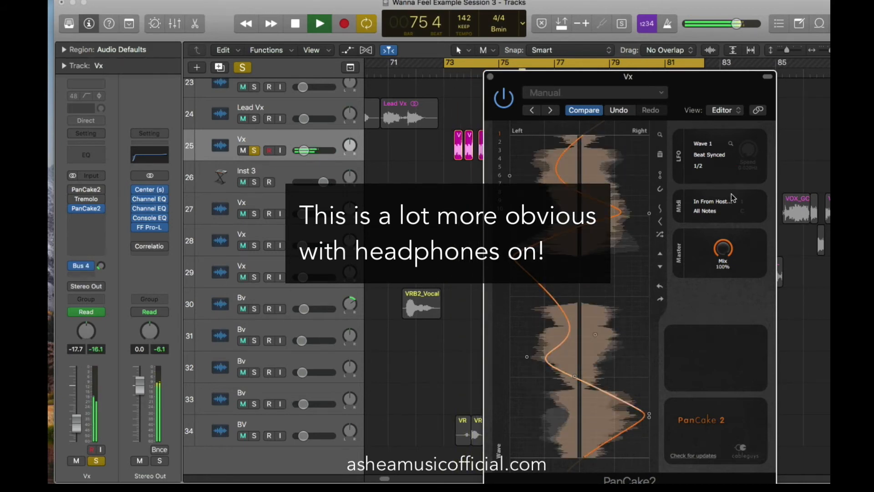
- Set the PanCake2 mix to 98% and stop playback
mouse_move(726, 252)
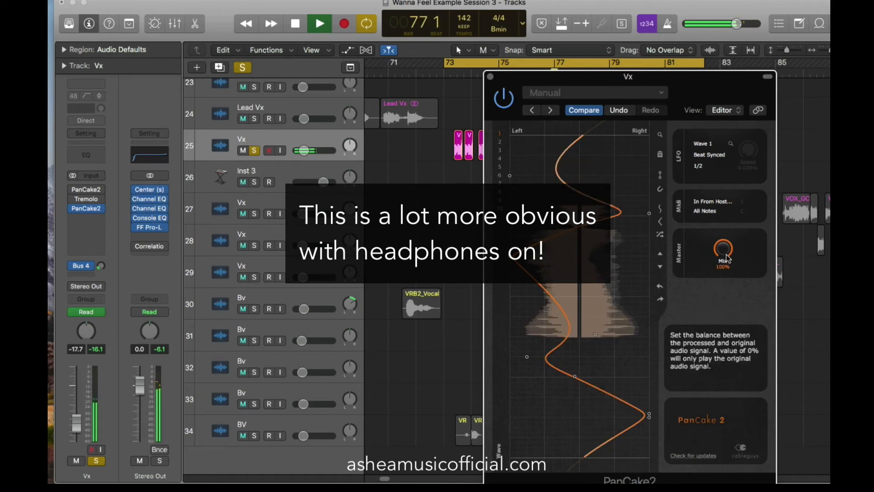
mouse_move(726, 256)
left_mouse_down()
mouse_move(726, 278)
mouse_move(727, 257)
left_mouse_up()
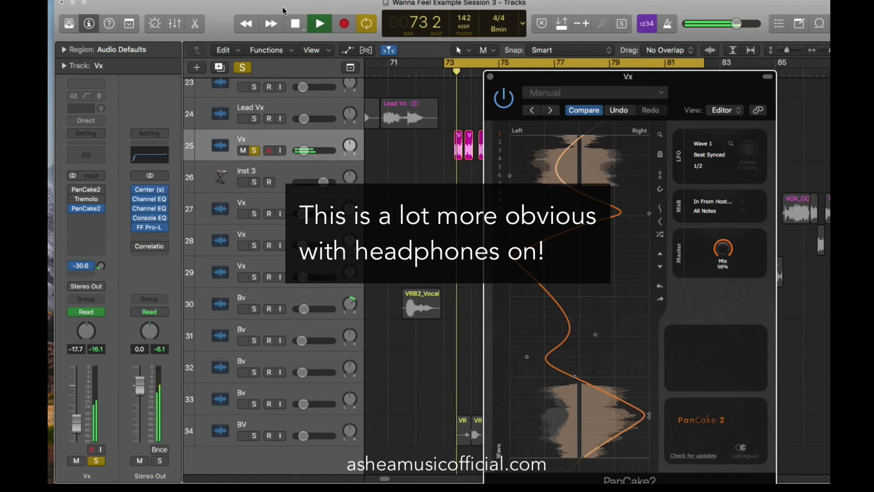
key("space")
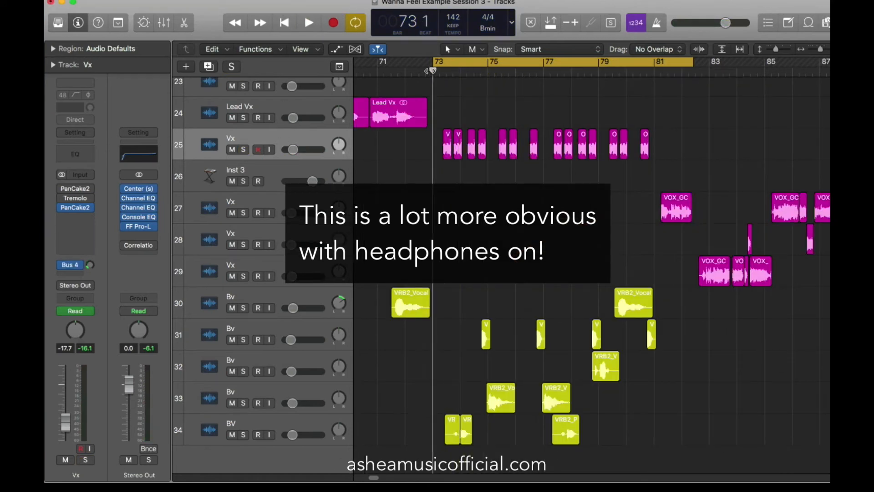
- Play the full mix from bar 73, turn cycling off, and reopen the PanCake2 window of Vx track 25
left_click(320, 24)
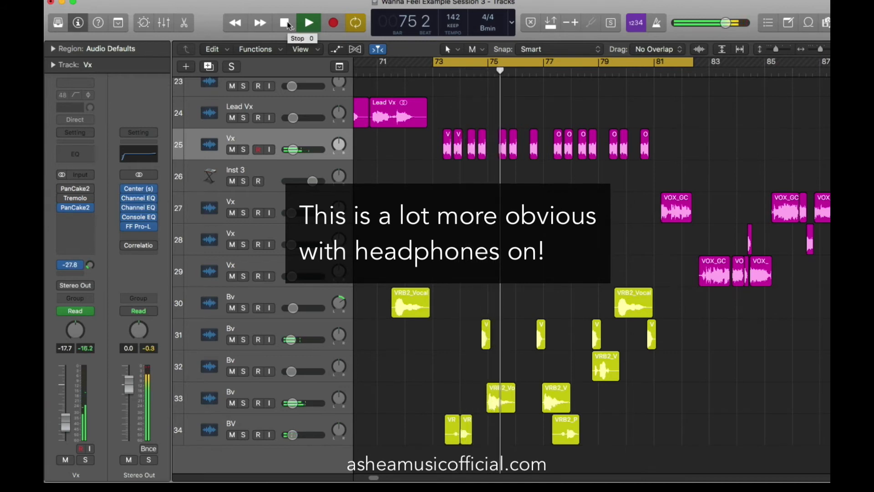
left_click(668, 64)
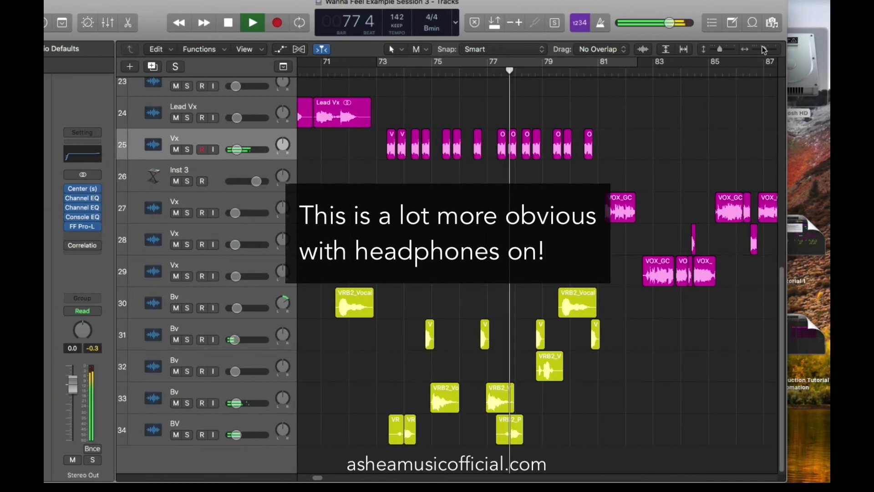
left_click_drag(820, 49, 817, 49)
left_click_drag(762, 50, 765, 50)
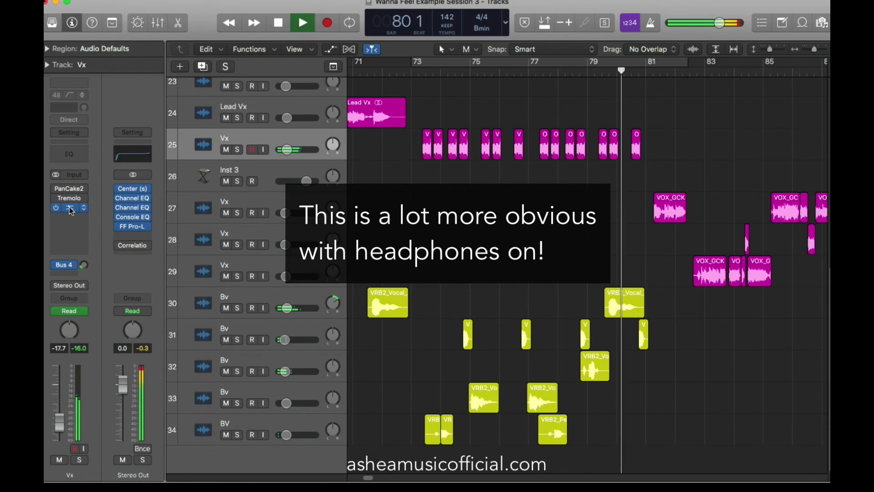
left_click(69, 207)
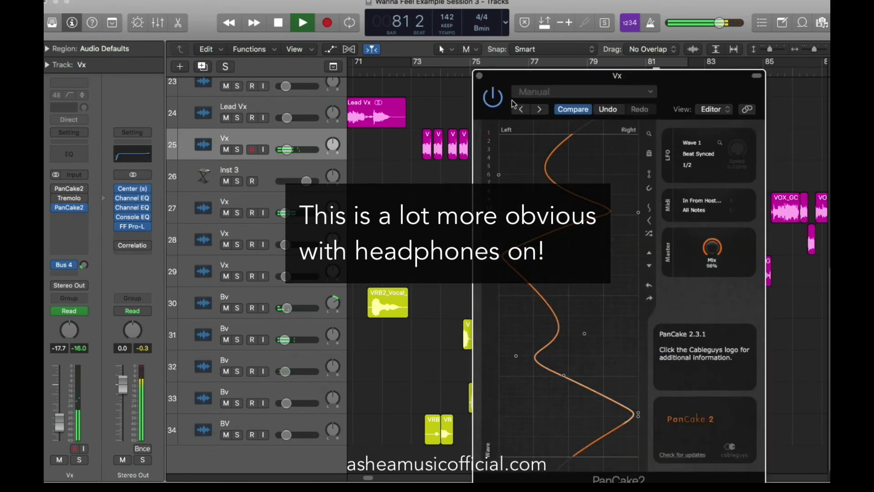
- Restart playback at bar 73, set the cycle range from bar 73 to bar 83, and stop playback after listening
left_click(412, 73)
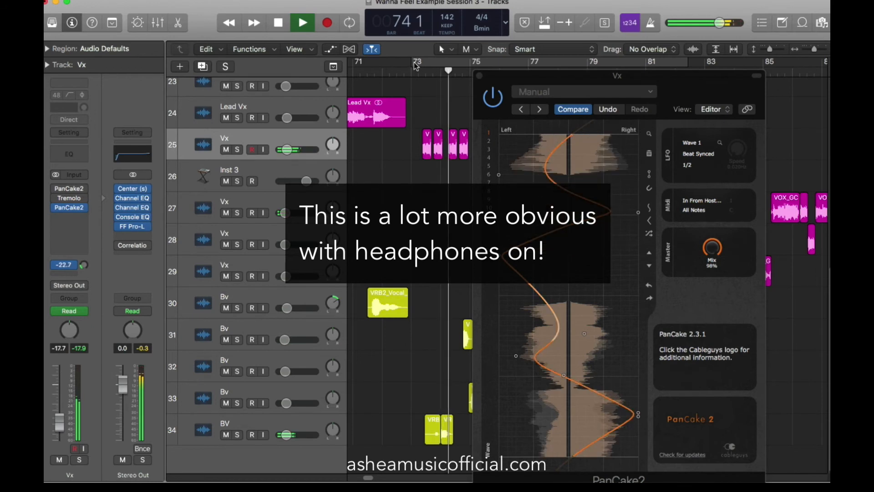
left_click_drag(415, 65, 675, 63)
left_click_drag(695, 102, 704, 103)
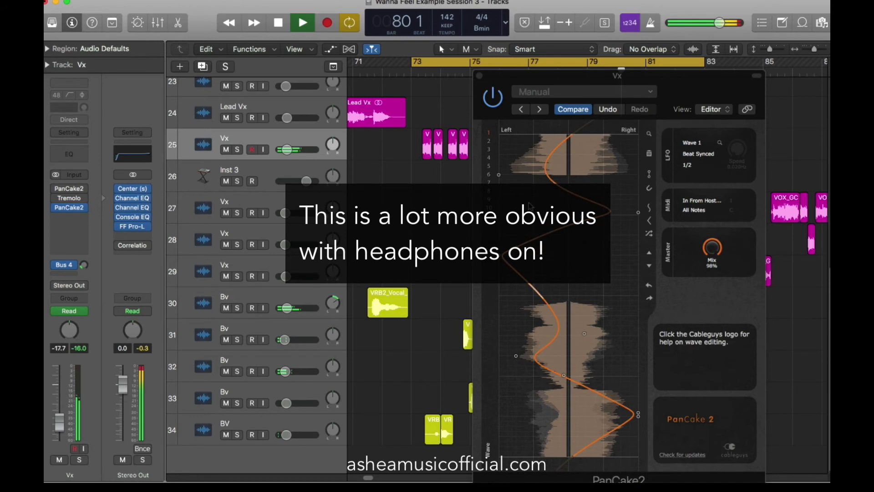
left_click_drag(616, 84, 567, 66)
left_click(278, 23)
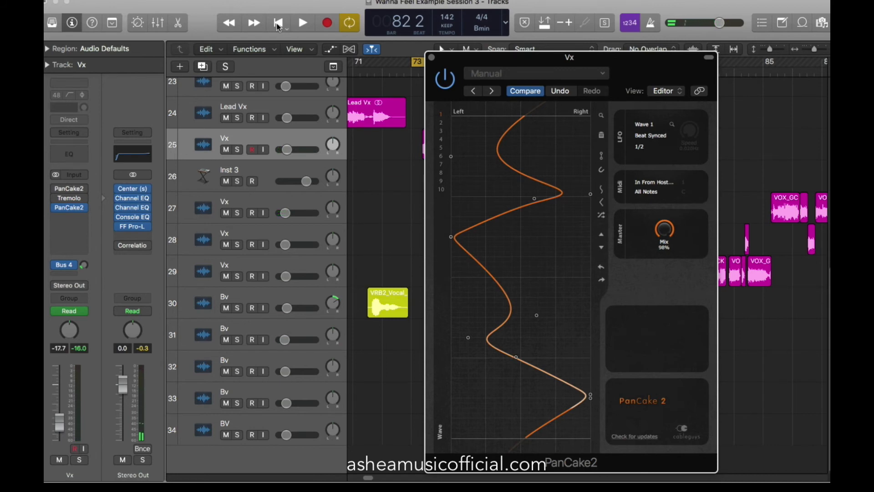
- Close the PanCake2 window, then bypass the lower PanCake2 on Vx track 25 and enable the upper one
left_click(432, 58)
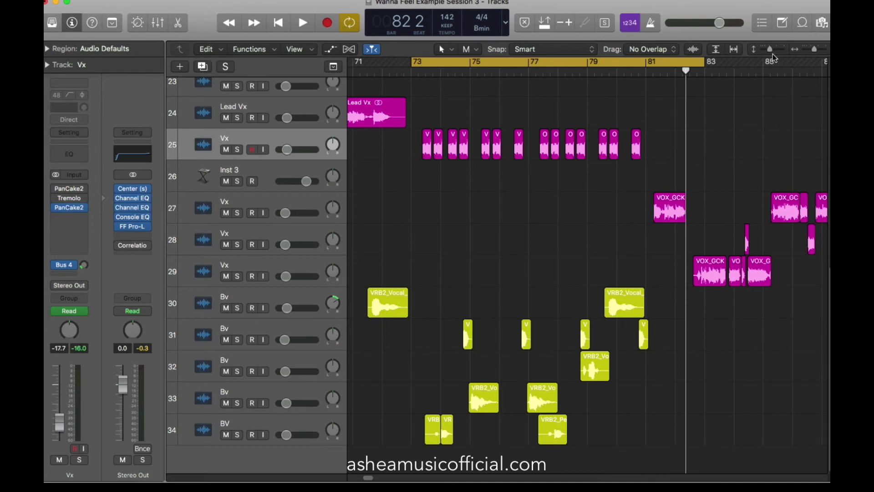
left_click_drag(770, 49, 765, 49)
scroll(676, 165, "right", 2)
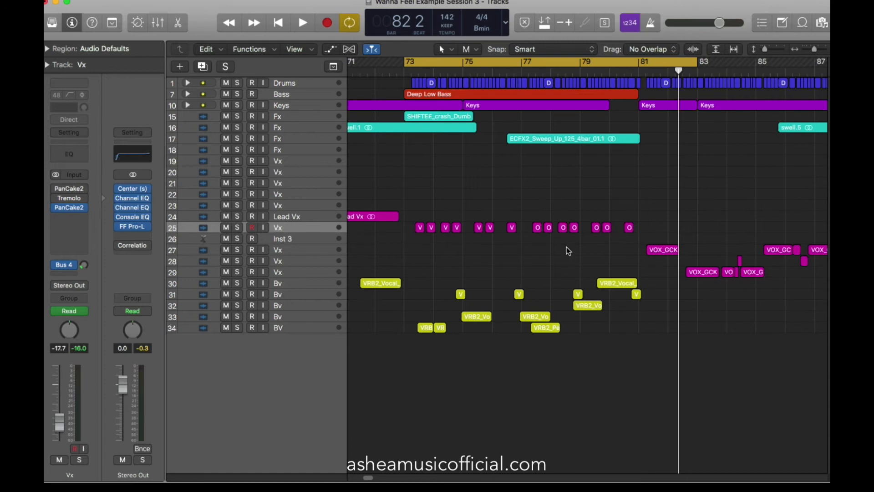
left_click(55, 207)
left_click(55, 189)
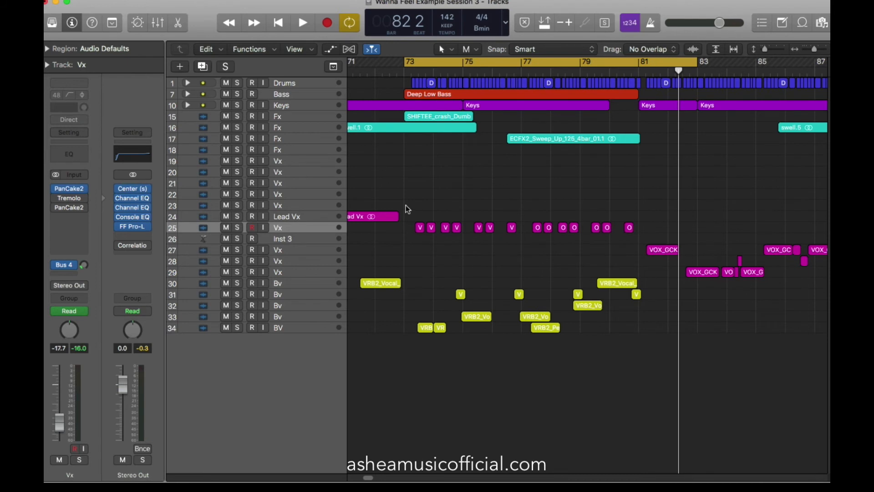
- Inspect the Kik track inside the Drums stack, and leave the Bass track selected with recording disarmed
left_click(282, 93)
left_click(188, 82)
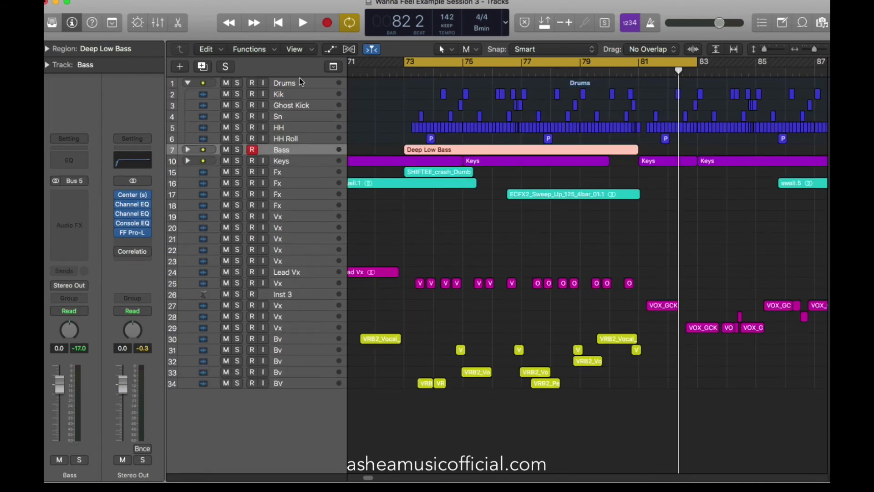
left_click(291, 93)
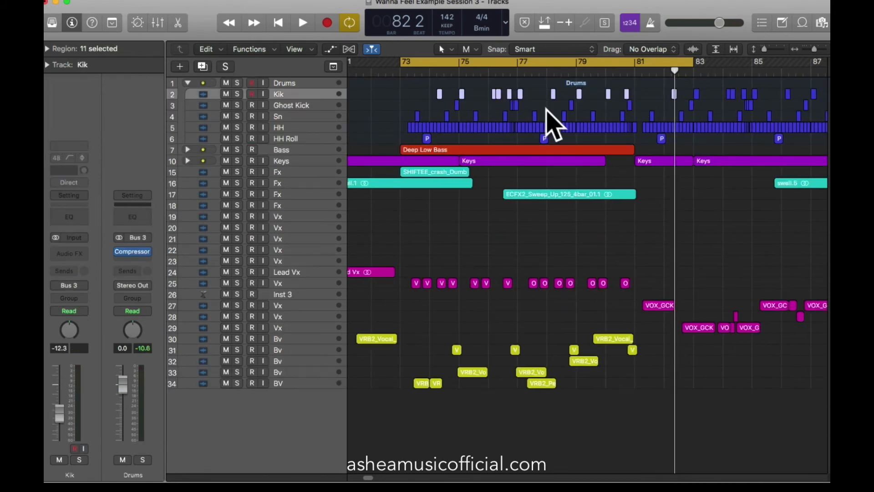
left_click(316, 149)
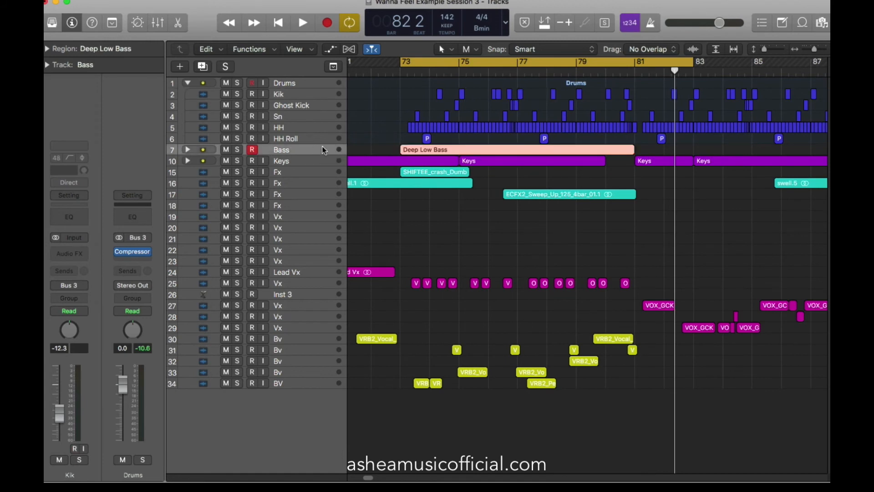
left_click(253, 149)
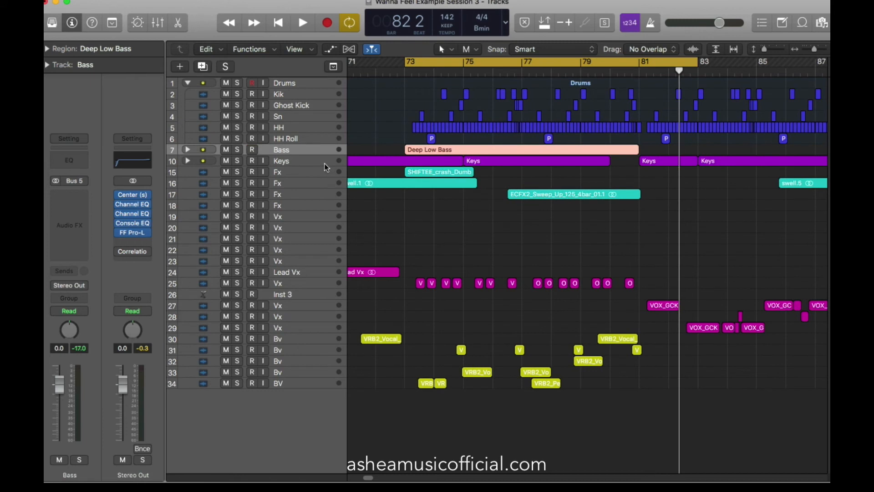
left_click(188, 82)
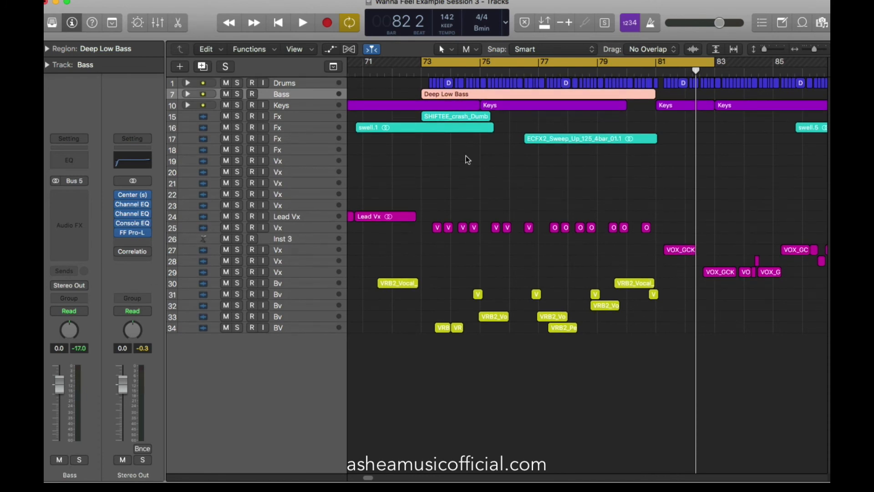
- Place the playhead at bar 73 and insert a Correlation Meter on the Stereo Out channel, with its window moved clear of the transport
left_click(425, 74)
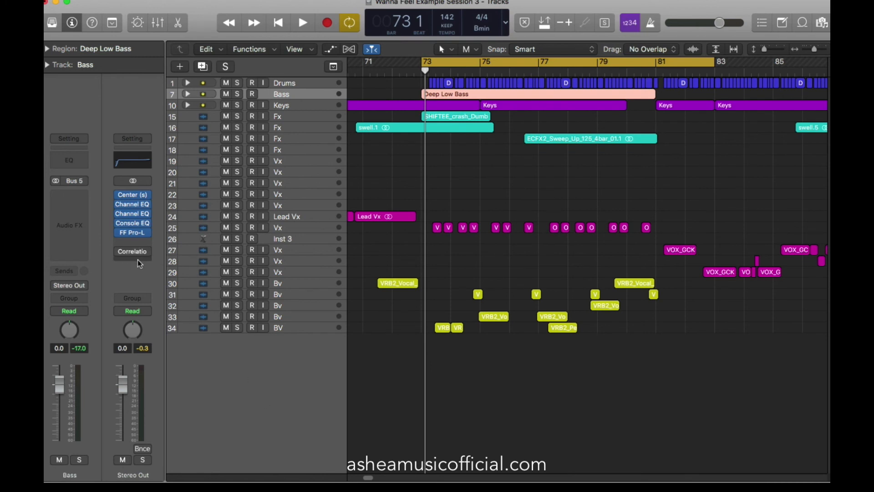
left_click(140, 262)
mouse_move(157, 441)
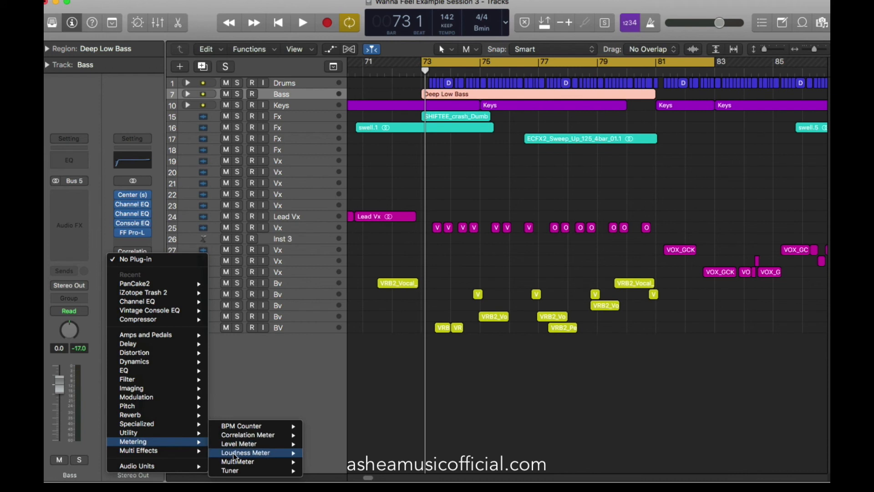
mouse_move(268, 435)
left_click(325, 435)
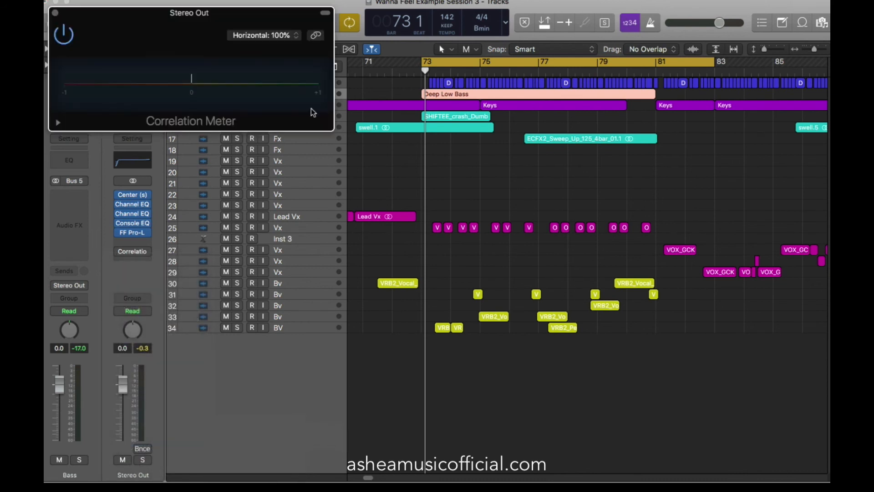
left_click_drag(216, 14, 233, 83)
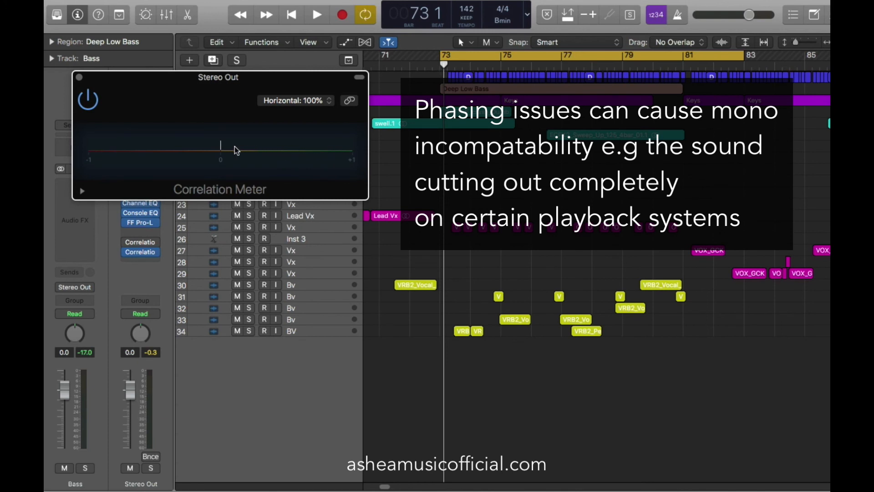
- Play the mix from bar 73 while checking the phase on the Correlation Meter, stop playback, and close the meter window
double_click(441, 68)
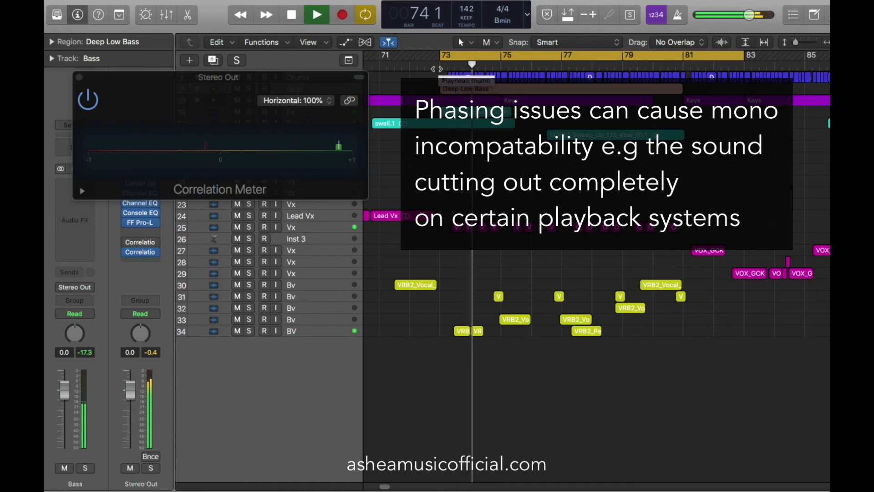
left_click(208, 149)
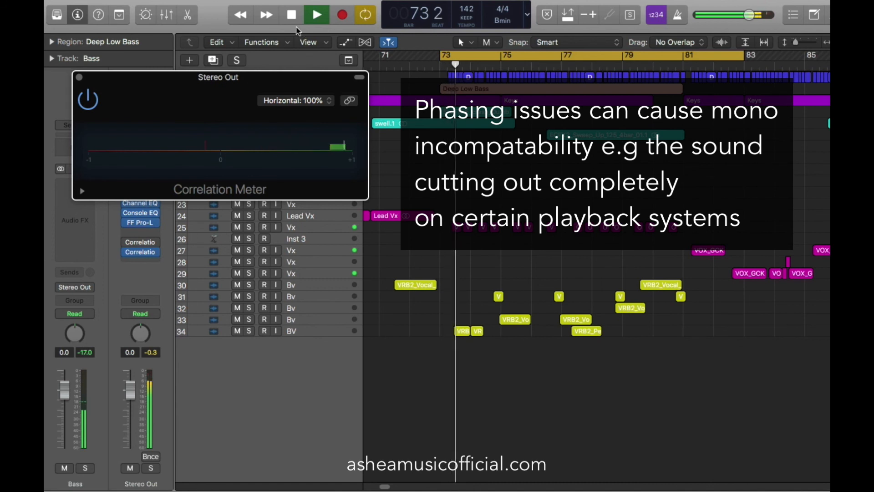
key("space")
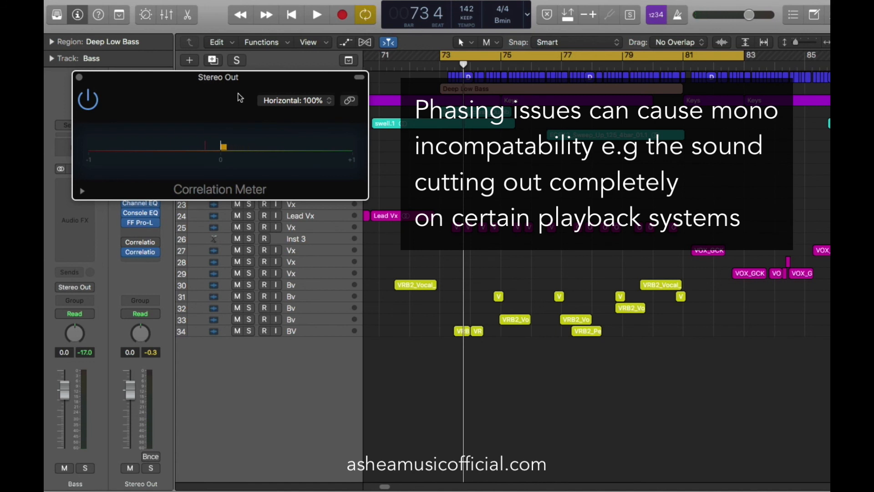
left_click(79, 77)
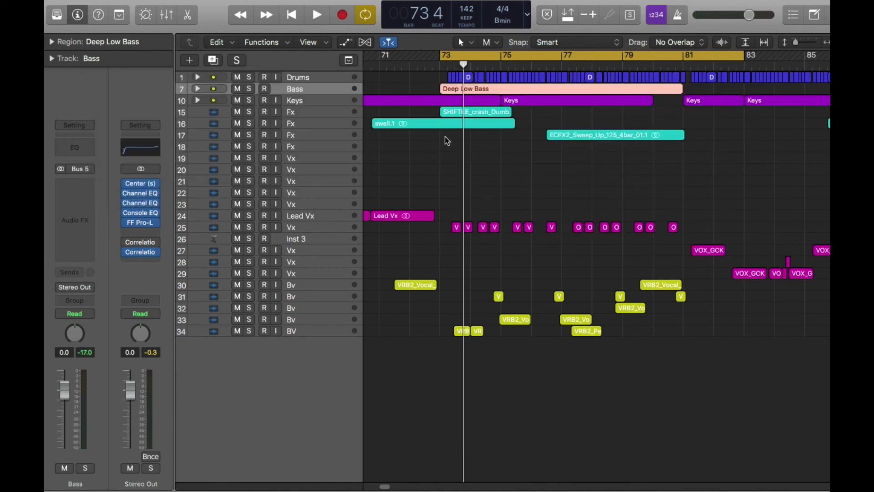